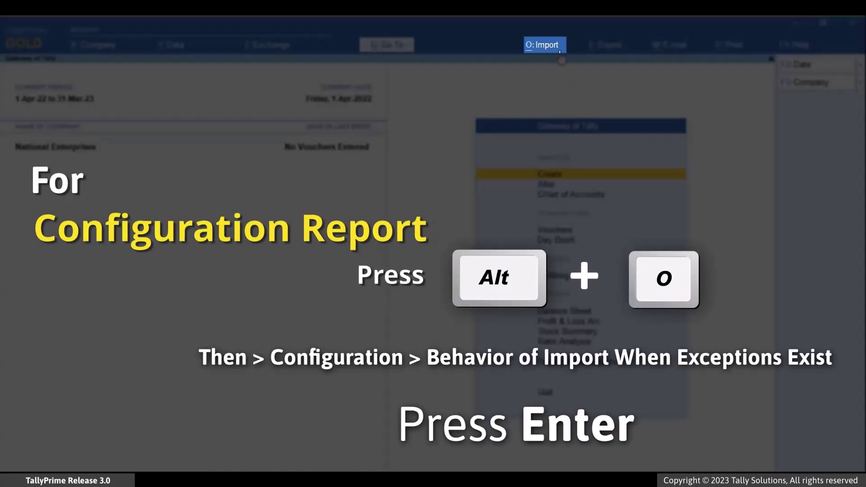
Step: Set the import configuration's behaviour when exceptions exist to Record Exceptions and Import, and save it
left_click(560, 49)
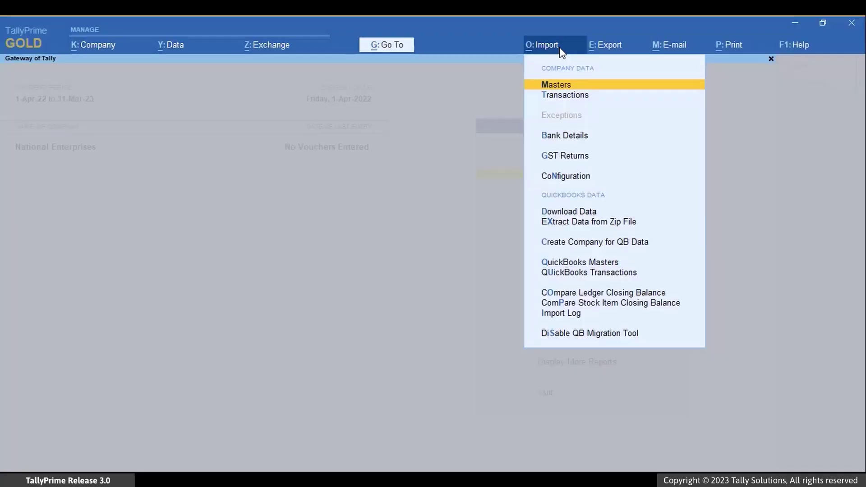
left_click(591, 177)
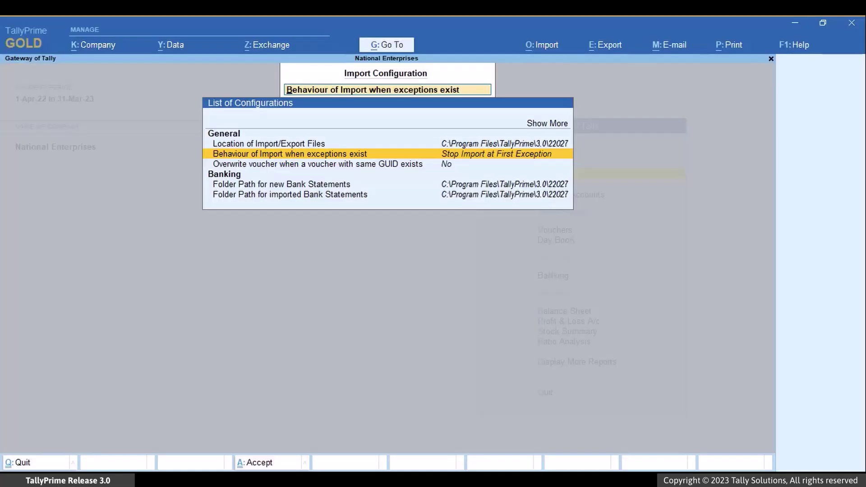
key("Return")
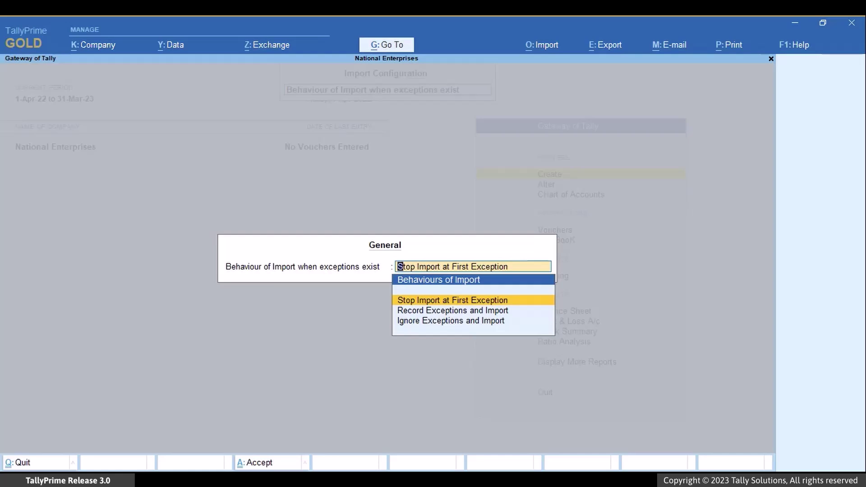
key("Down")
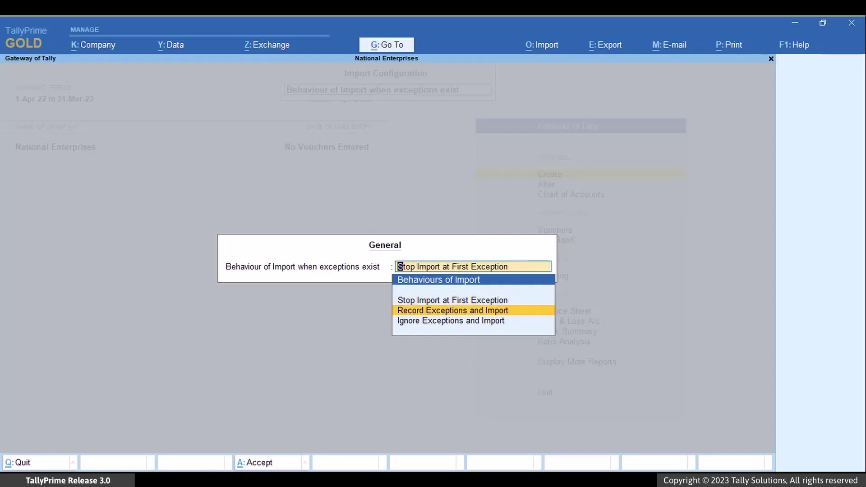
key("Down")
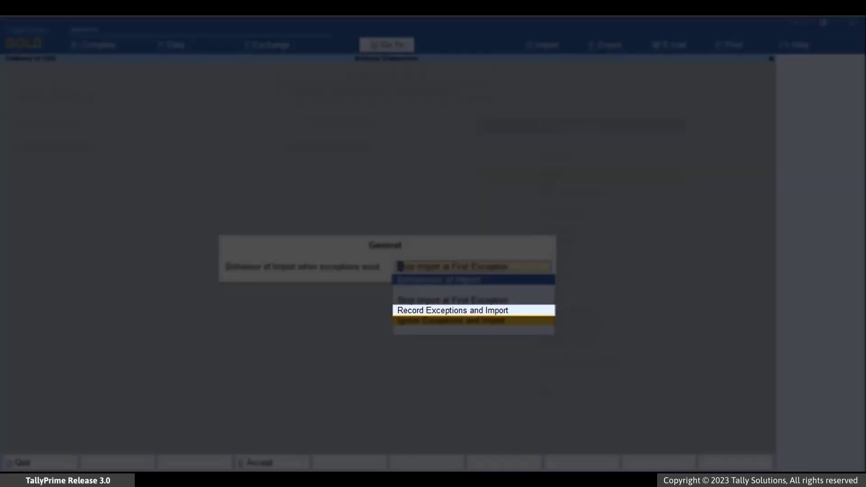
key("Up")
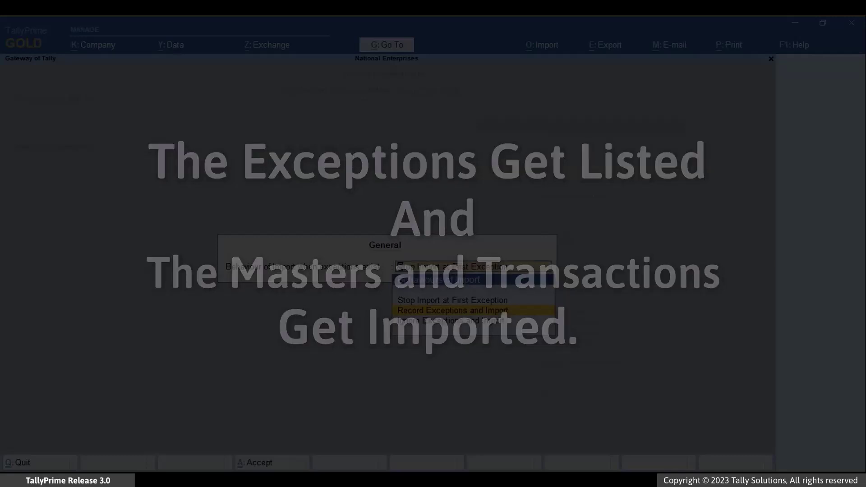
key("Return")
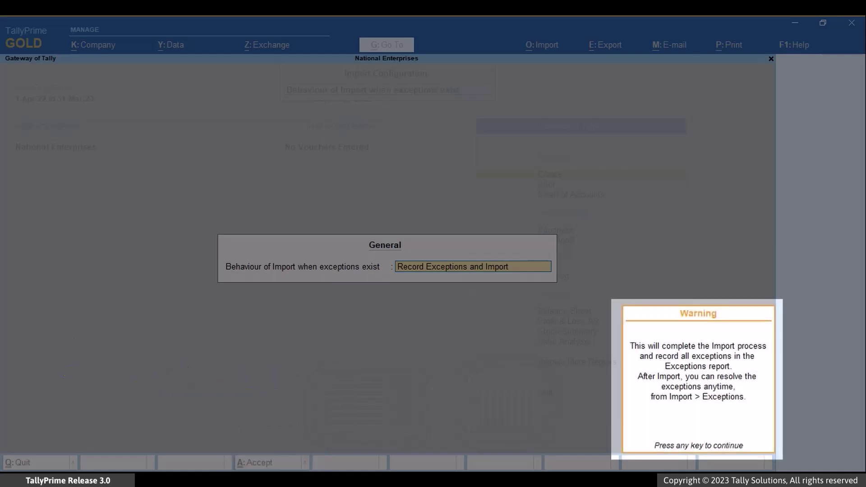
key("ctrl+a")
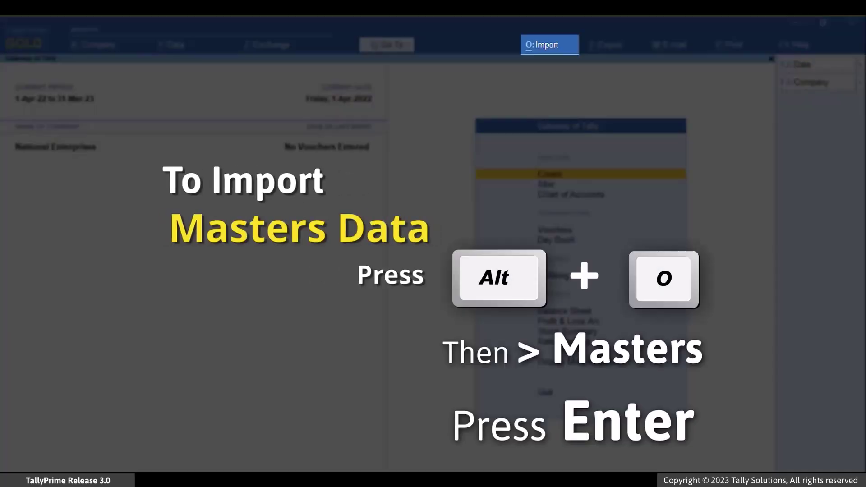
Step: Start a masters import and choose to specify a custom path for the file
key("alt+o")
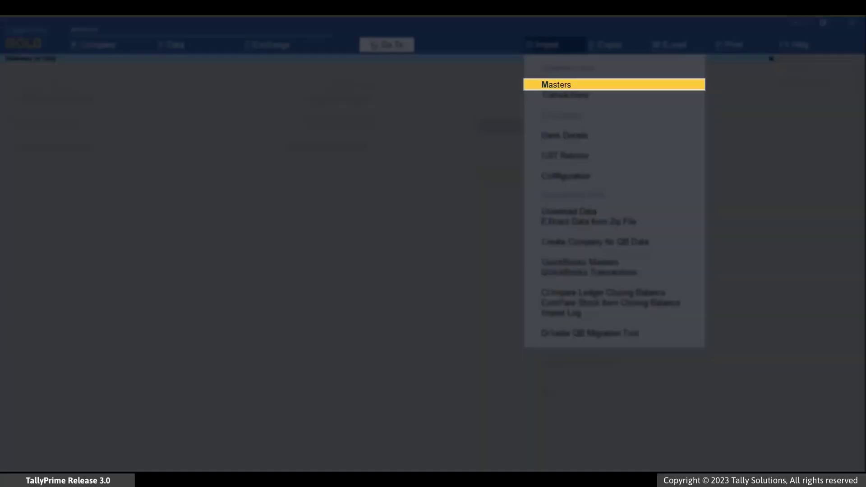
key("Return")
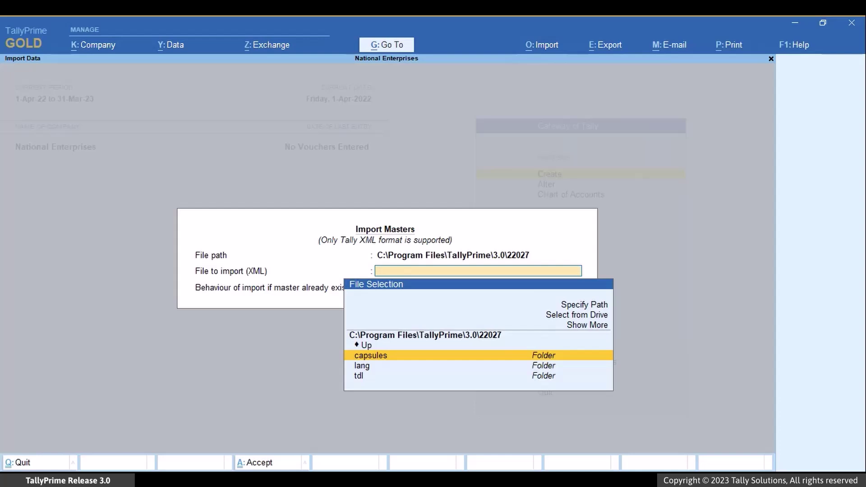
key("Up")
key("Up")
key("Up")
key("Up")
key("Up")
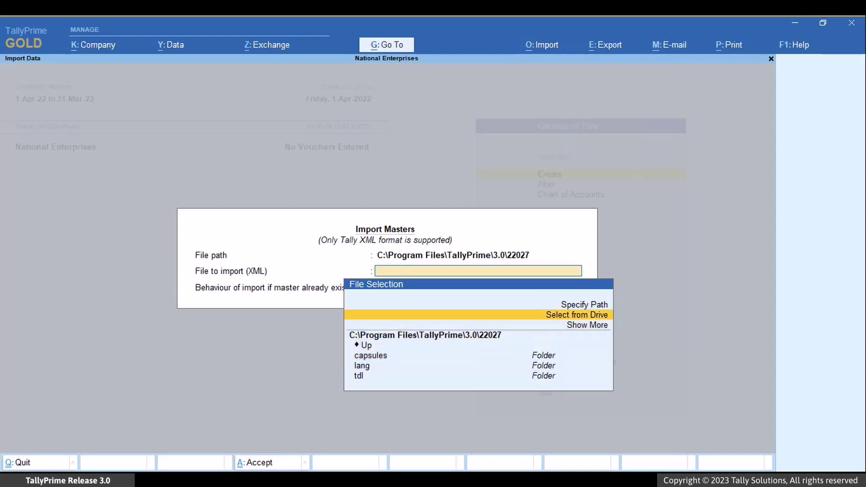
key("Return")
Step: Copy the D:\import folder path from File Explorer and use it as the masters import file path
key("alt+Tab")
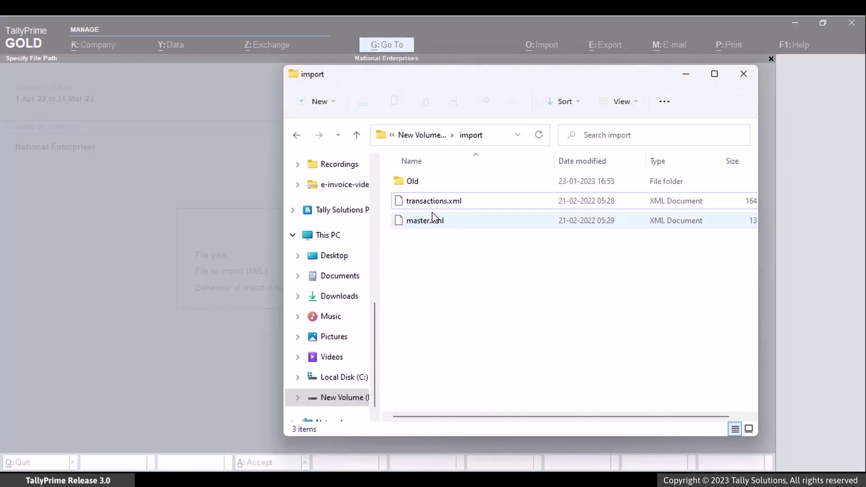
left_click(491, 141)
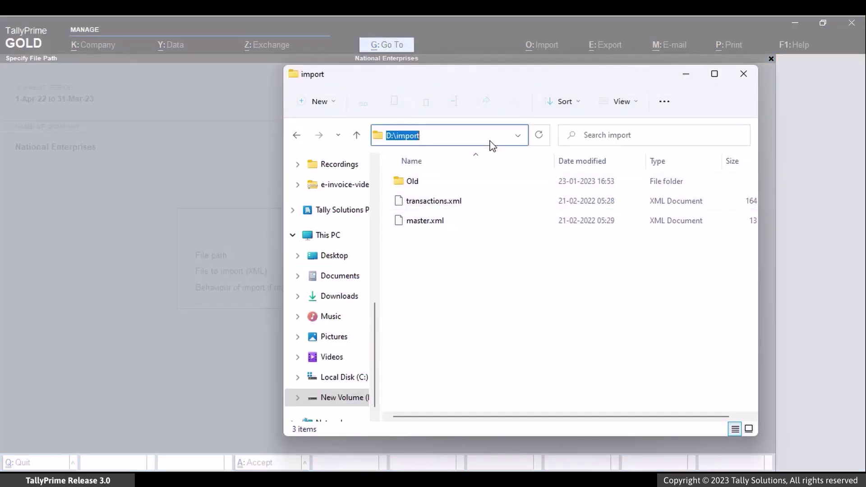
key("ctrl+c")
key("alt+Tab")
key("ctrl+v")
key("Return")
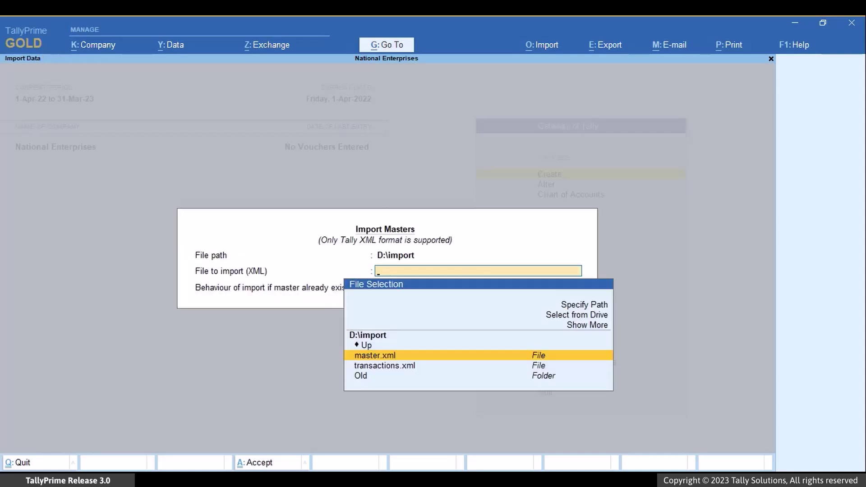
Step: Select master.xml, choose the behaviour for already existing masters, and run the import
key("Return")
key("Down")
key("Down")
key("Return")
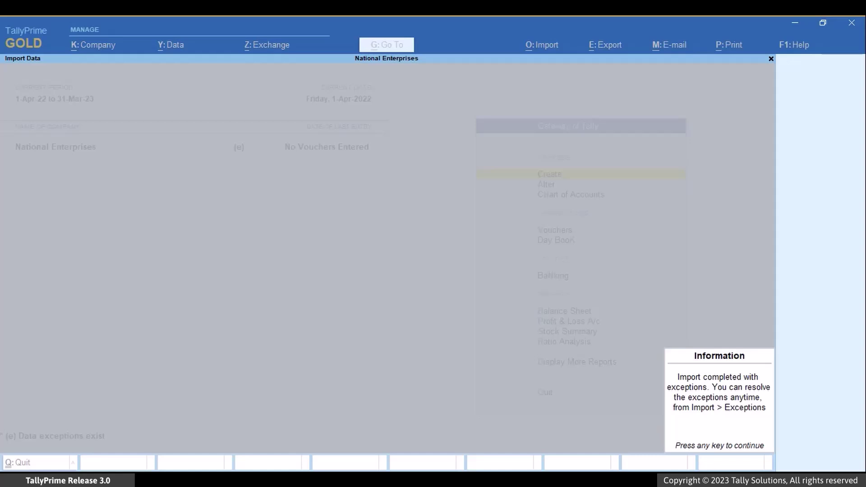
key("Return")
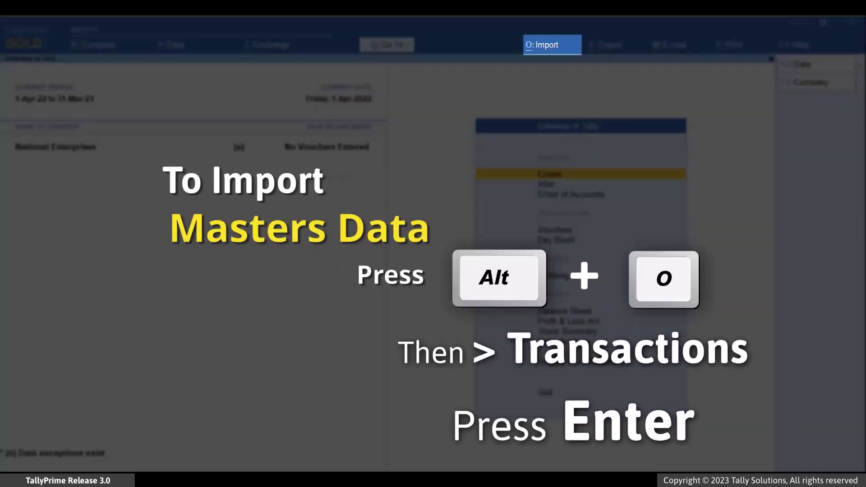
Step: Start a transactions import and specify the copied D:\import folder as its file path
key("alt+o")
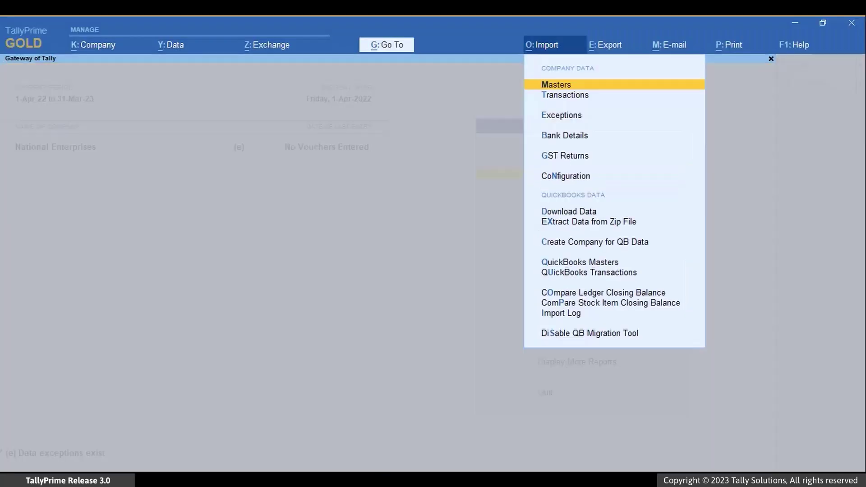
key("Down")
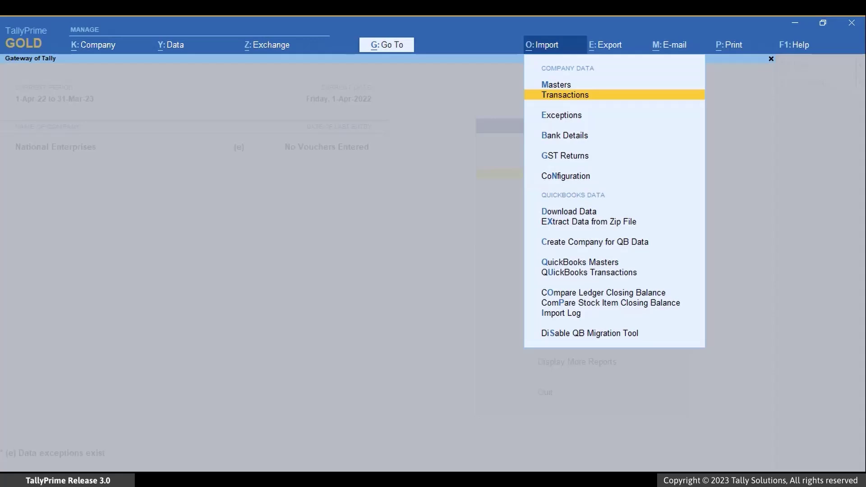
key("Return")
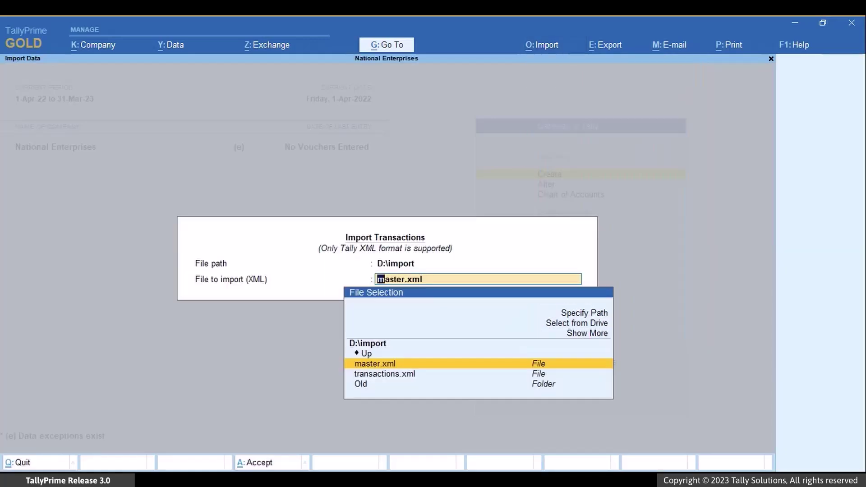
key("Up")
key("Up")
key("Up")
key("Up")
key("Return")
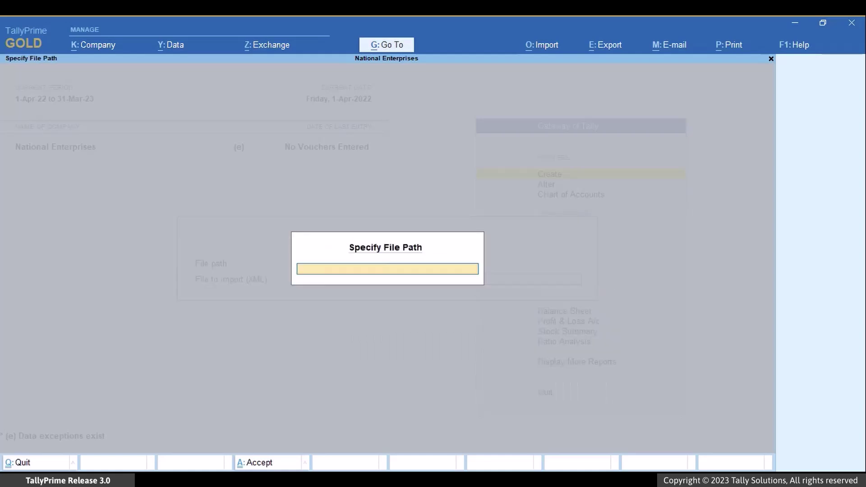
key("ctrl")
key("ctrl+v")
key("Return")
Step: Import the transactions.xml file into the company and return to the Gateway of Tally
key("Down")
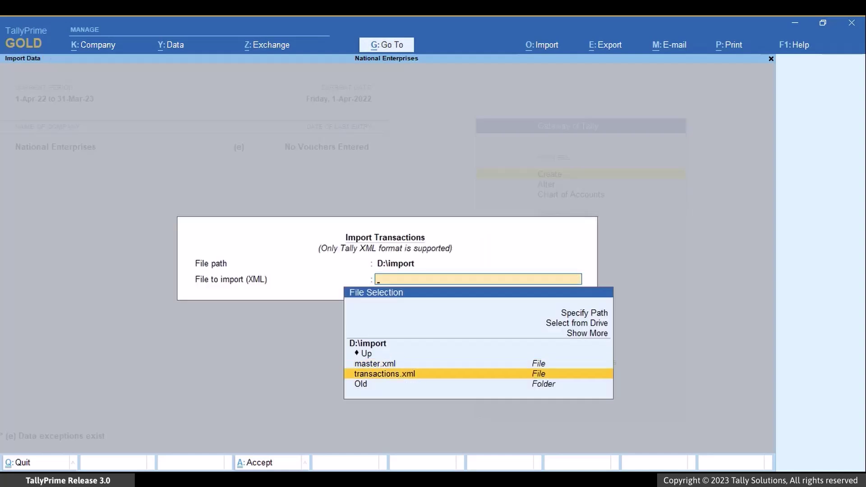
key("Return")
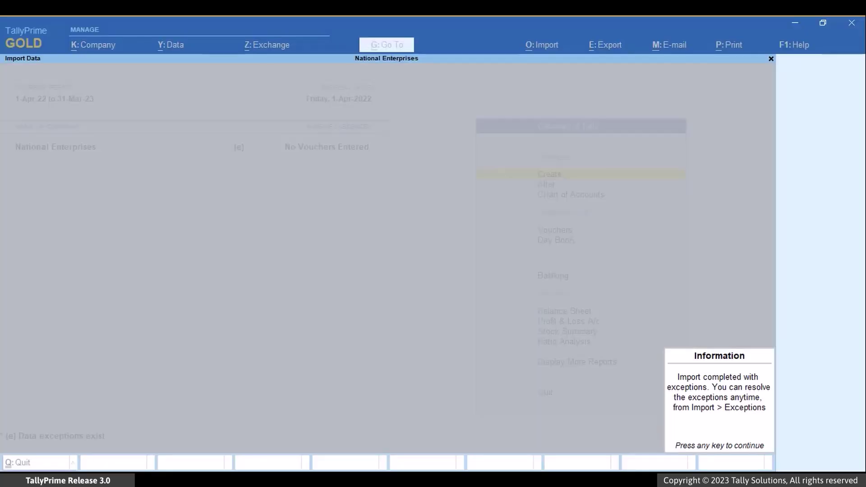
key("Return")
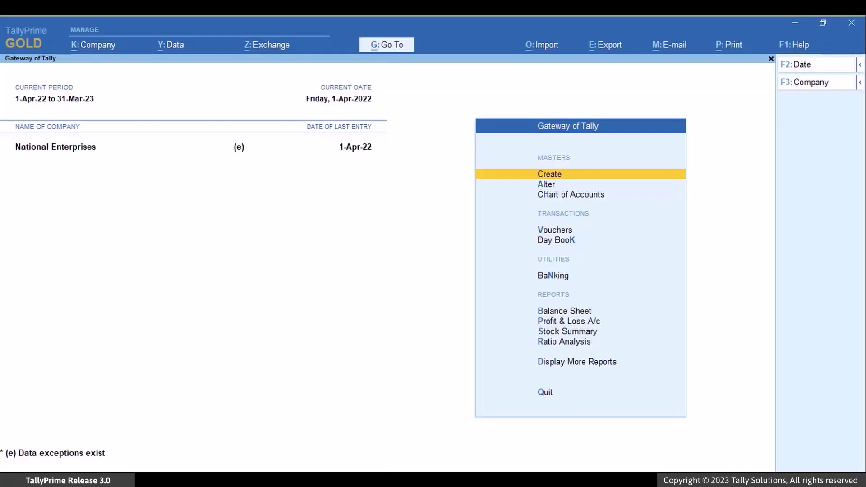
Step: Open the Import Exceptions report for the imported company data
key("alt+o")
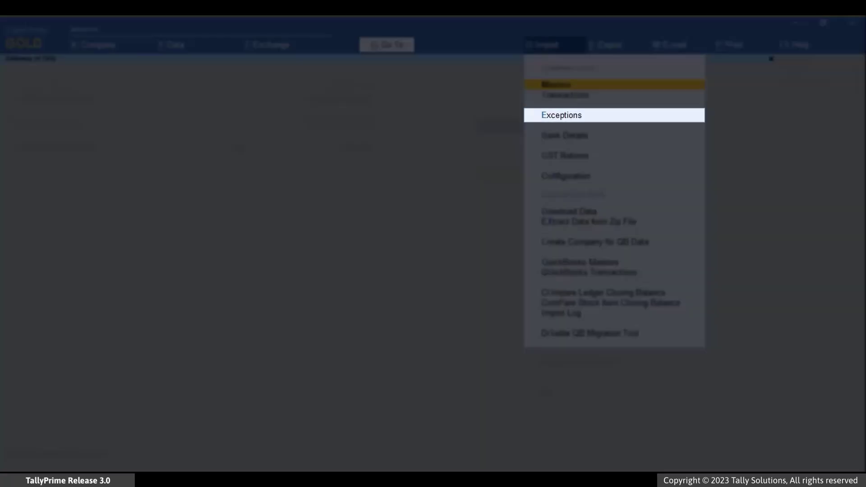
key("Down")
key("Down")
key("Return")
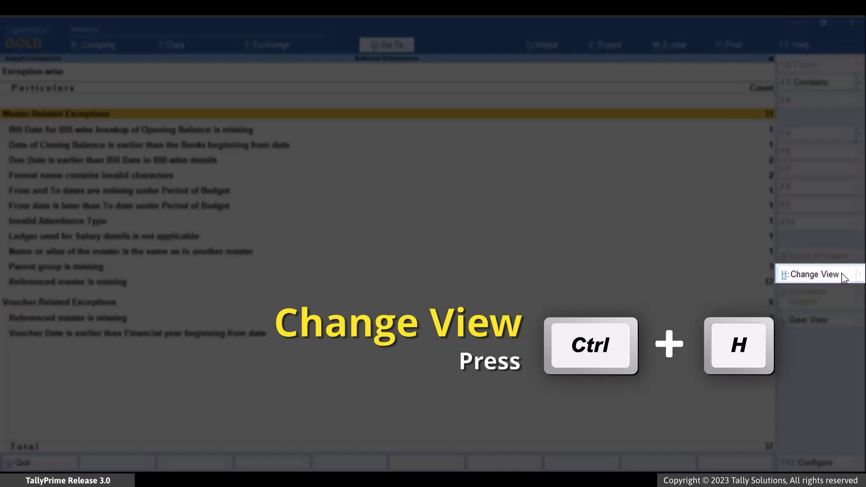
Step: Change the view to All Exceptions and drill down into the Import exceptions
key("ctrl+h")
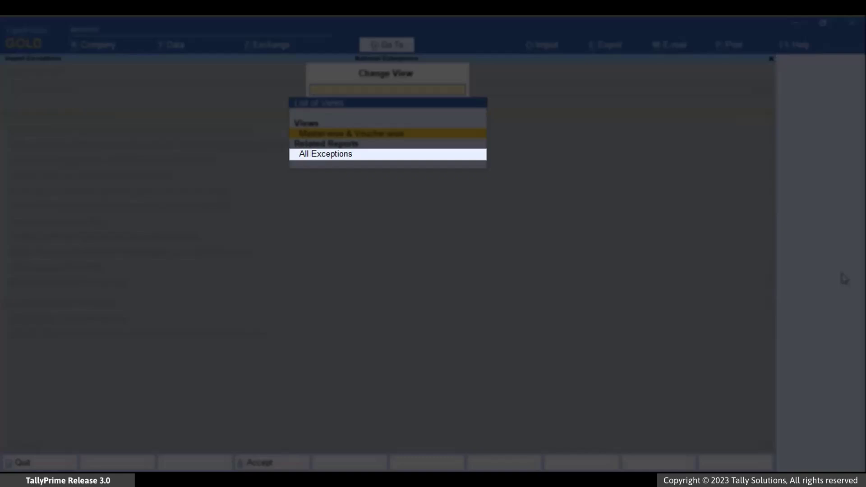
key("Down")
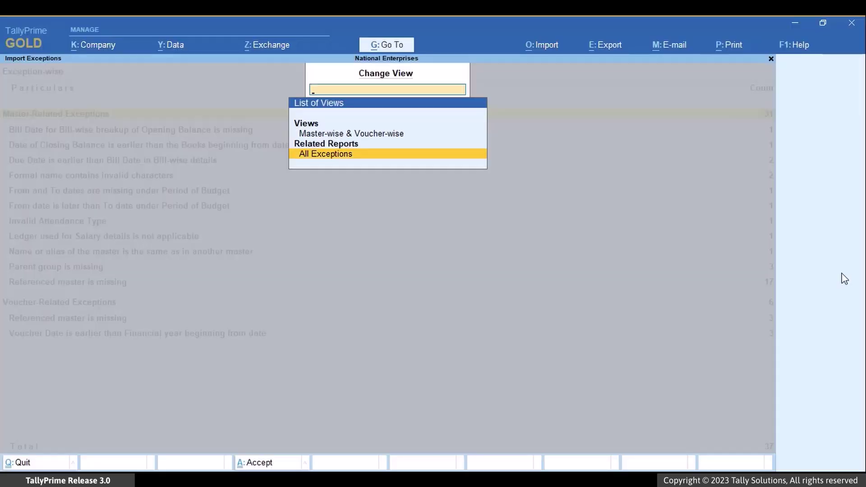
key("Return")
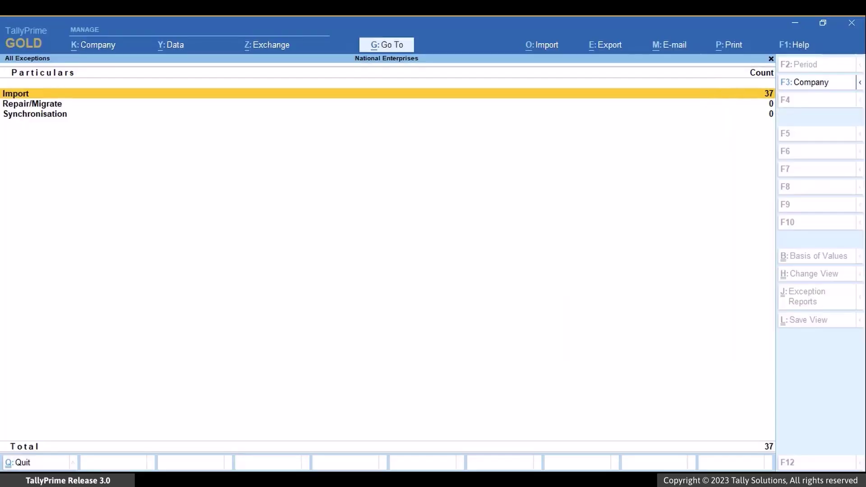
key("Return")
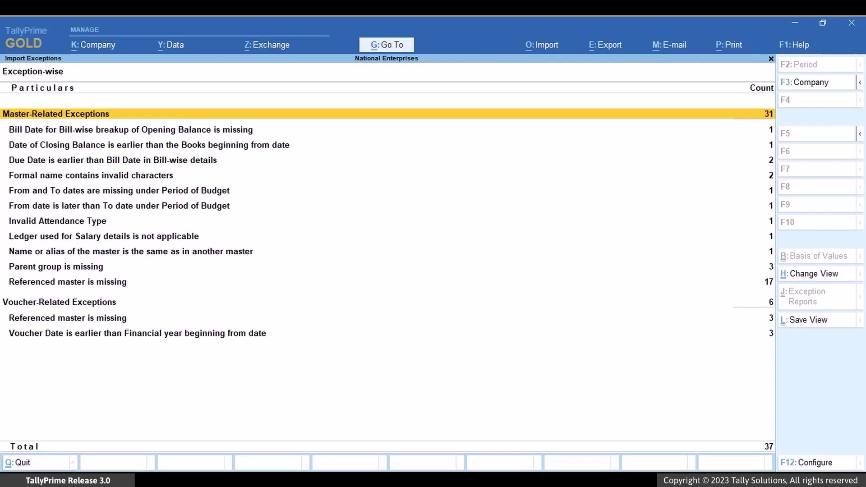
Step: Open the ledger listed under the exception "Date of Closing Balance is earlier than the Books beginning from date" for alteration
key("Down")
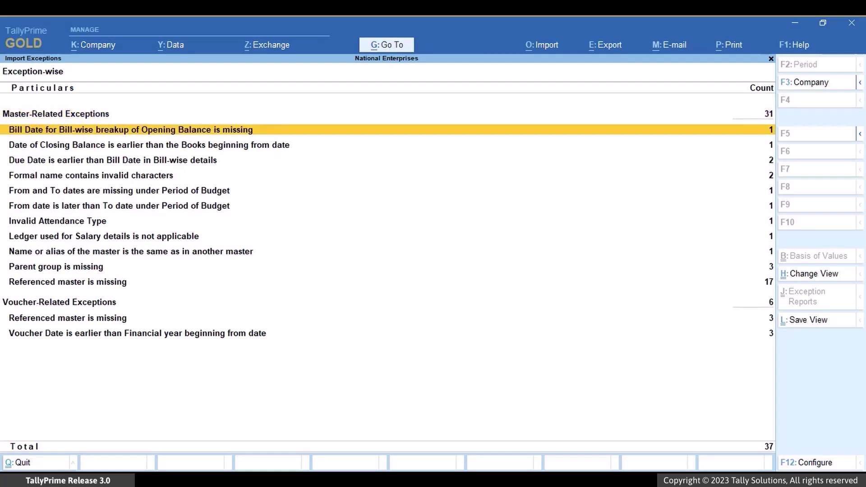
key("Down")
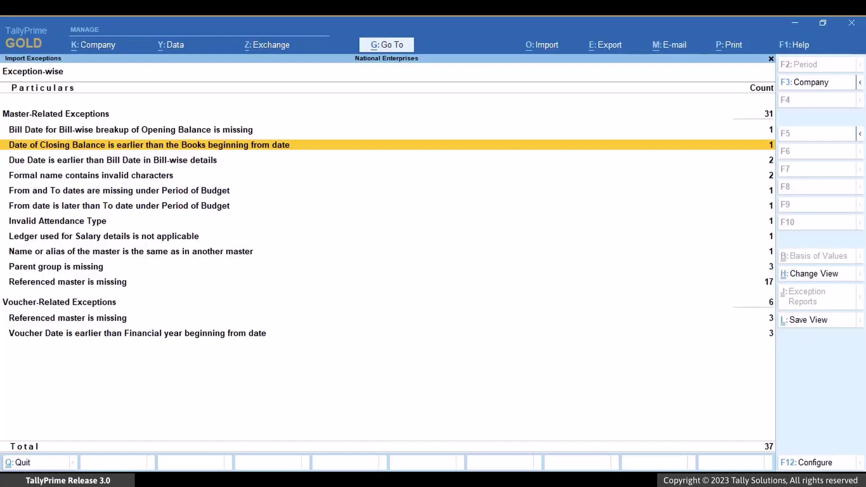
key("Return")
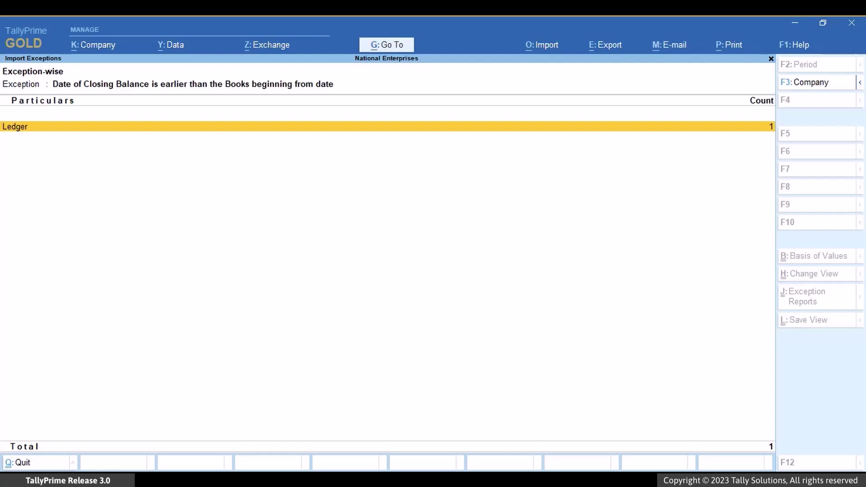
key("Return")
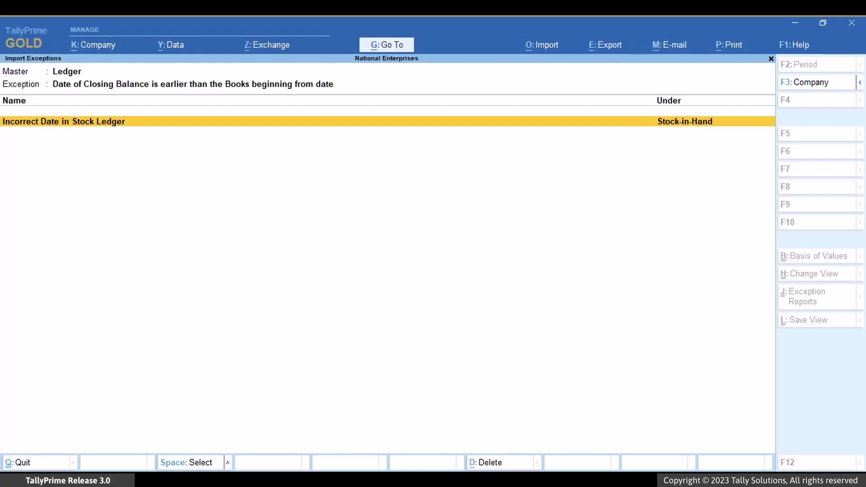
key("Return")
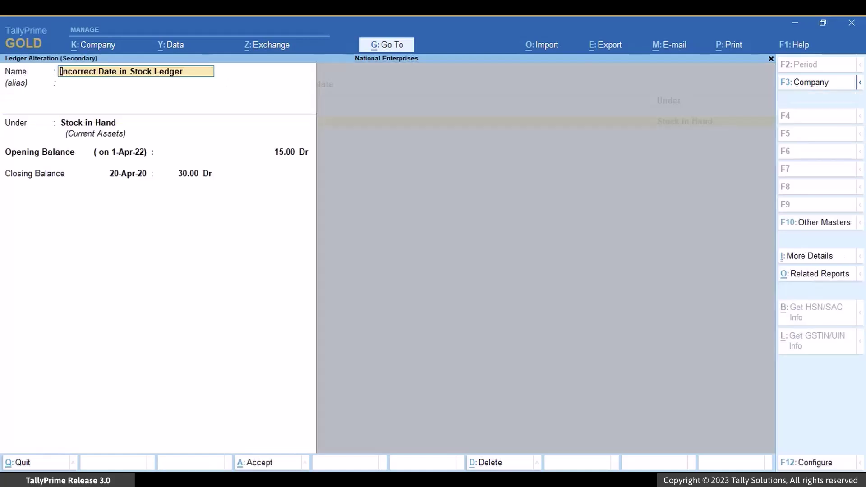
Step: Set the ledger's closing balance date to 1-Apr-22 and save the ledger alteration
key("Return")
key("Return")
key("Return")
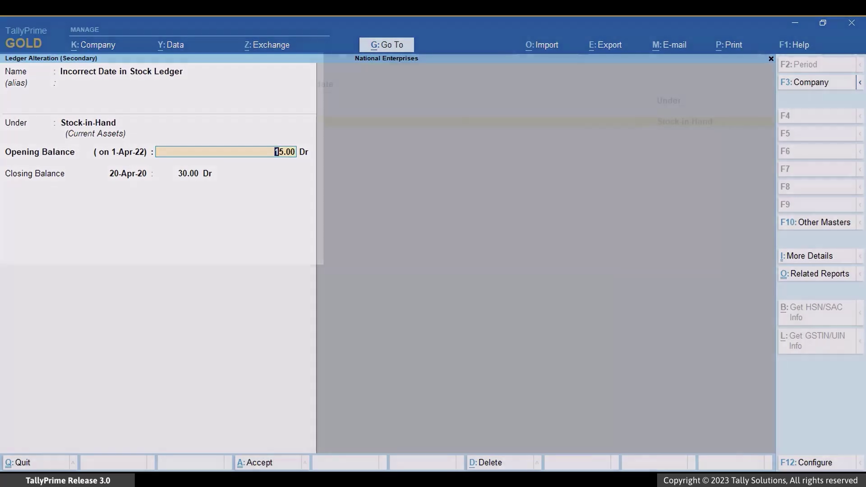
key("Return")
key("Return")
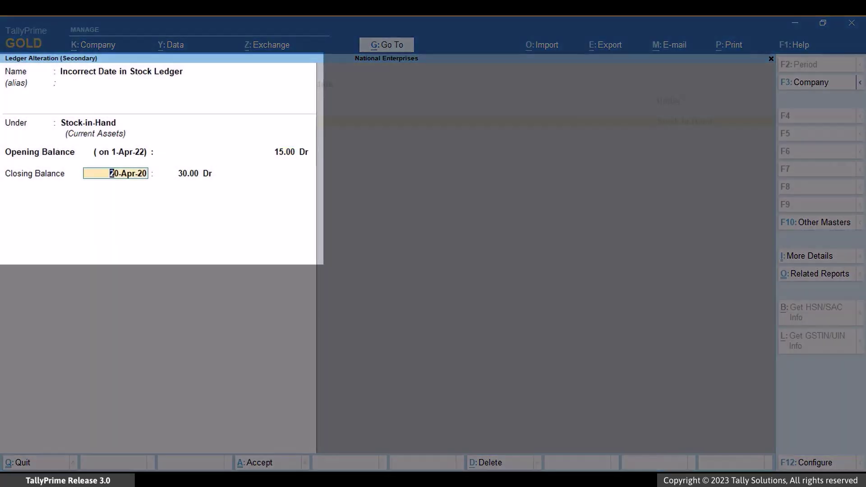
type("1-apr")
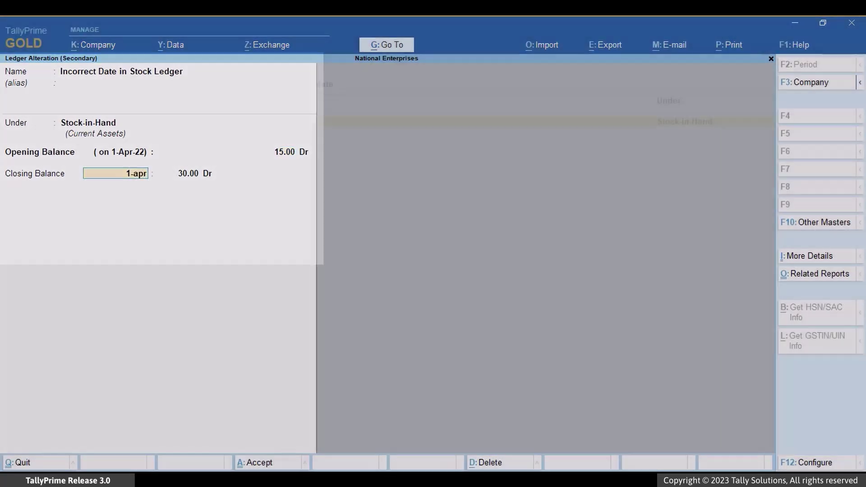
key("Return")
key("Return")
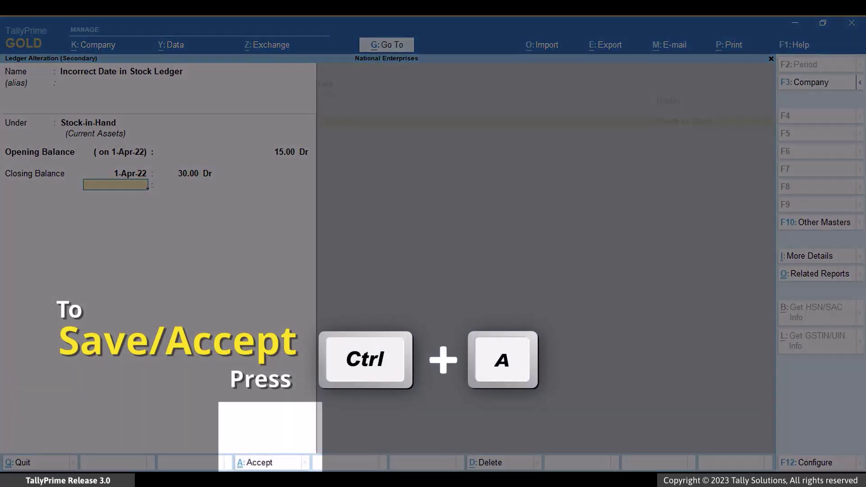
key("ctrl+a")
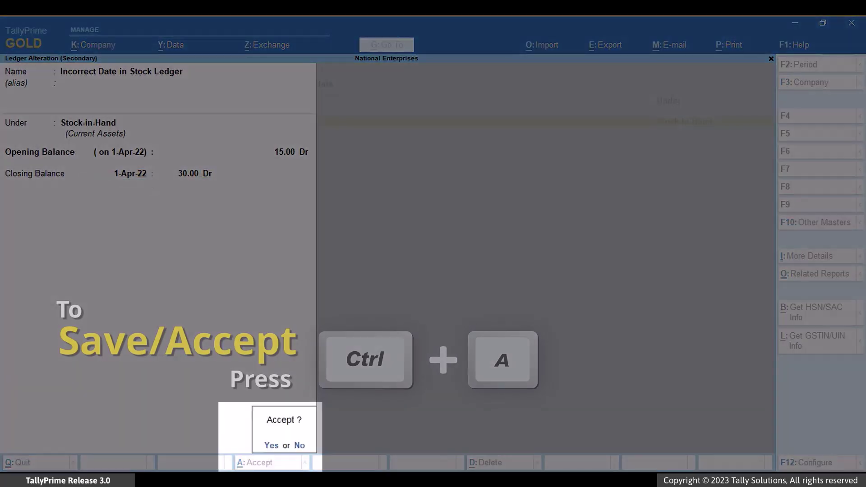
key("Return")
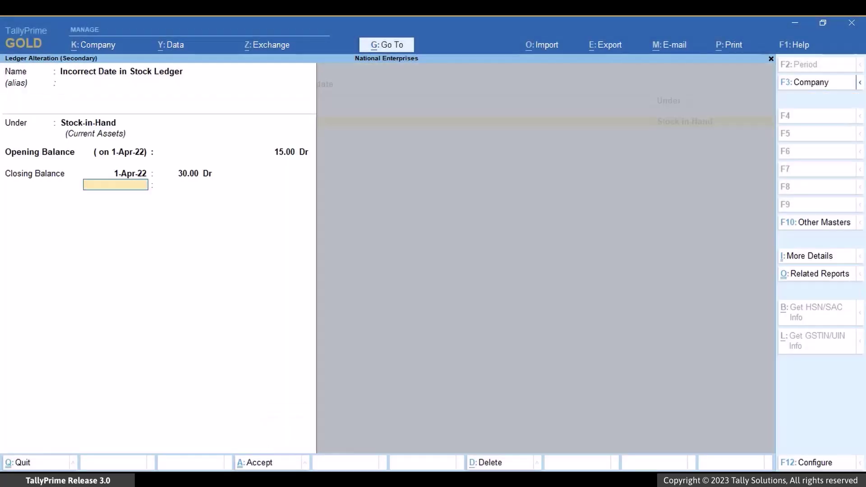
key("ctrl+a")
key("Return")
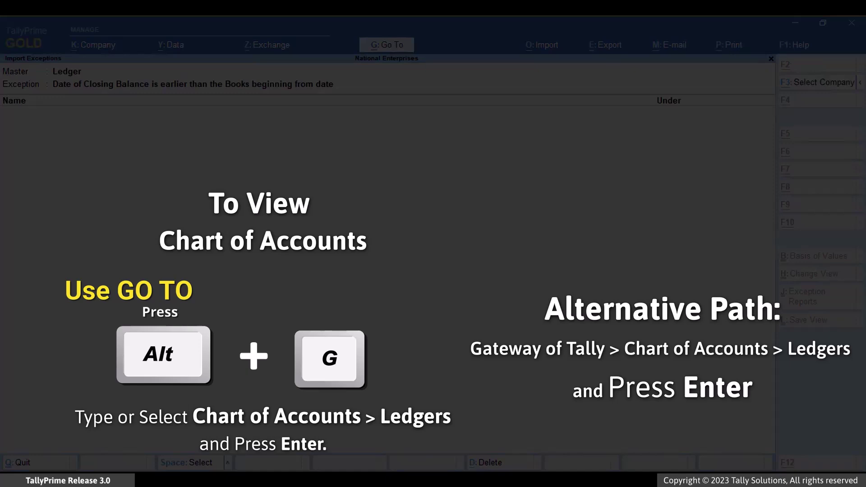
Step: Open the Chart of Accounts report for Ledgers
key("alt+g")
type("Ch")
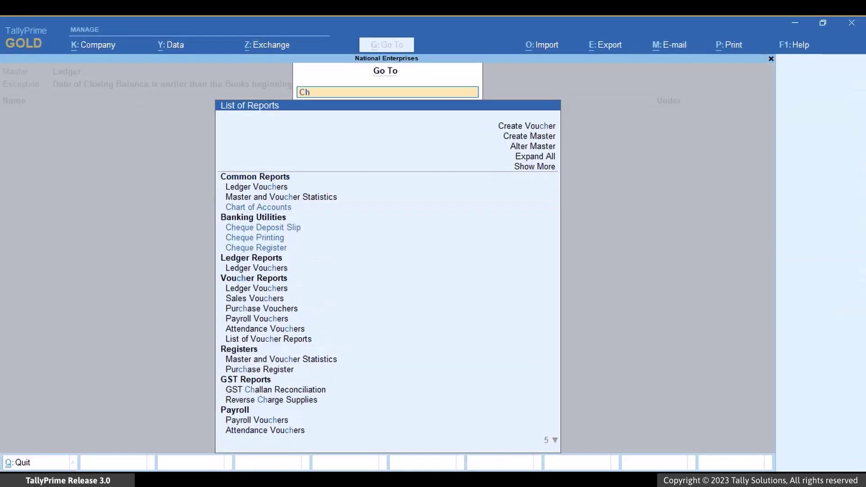
type("a")
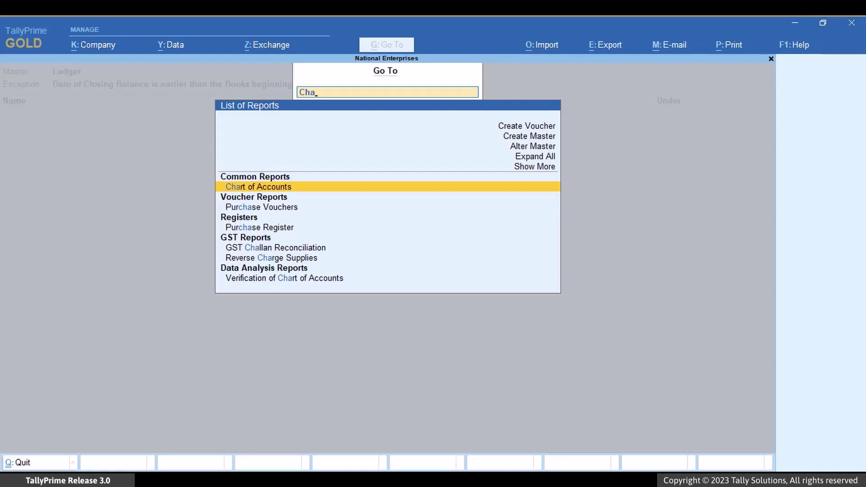
key("Return")
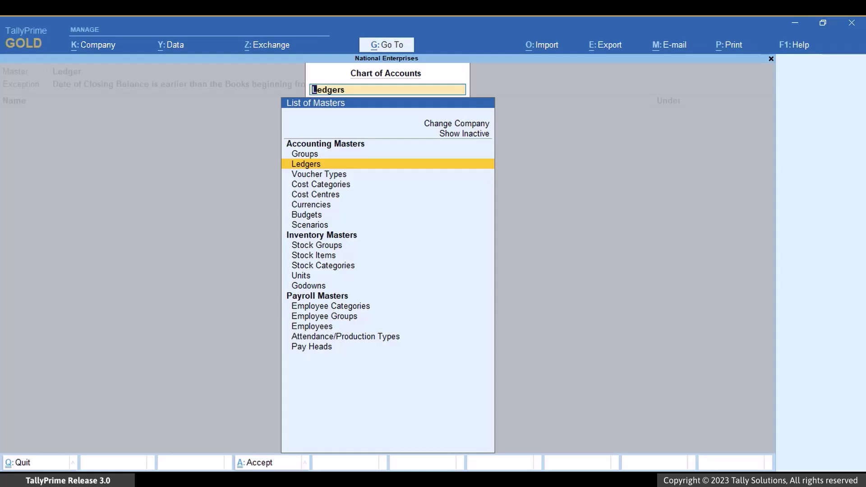
key("Return")
Step: Locate the Incorrect Date in Stock Ledger under Stock-in-Hand and return to the exception-wise list of import exceptions
key("Down")
key("Down")
key("Down")
key("Down")
key("Down")
key("Down")
key("Down")
key("Down")
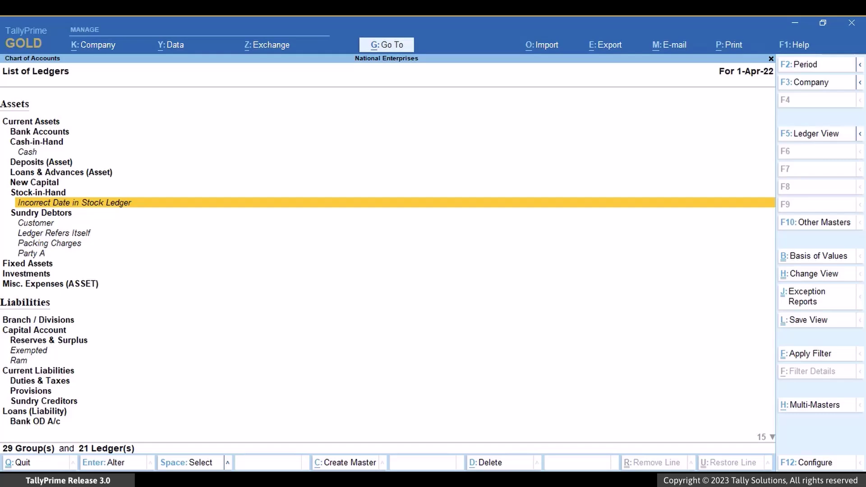
key("Escape")
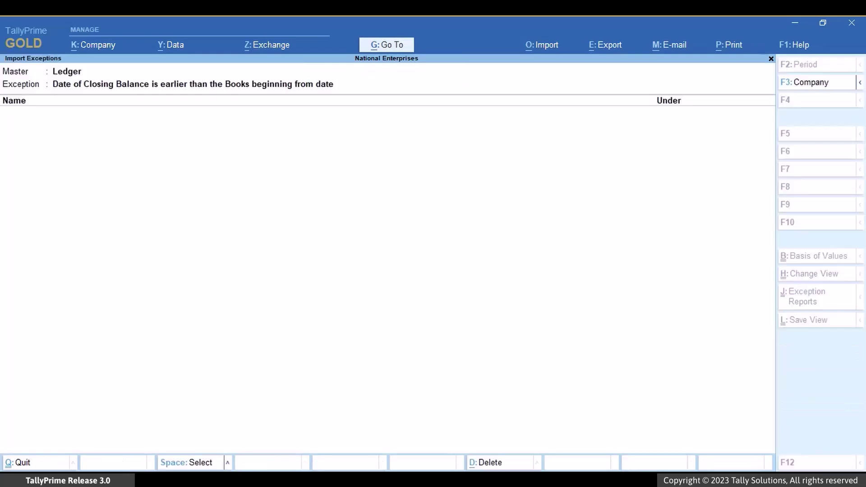
key("Escape")
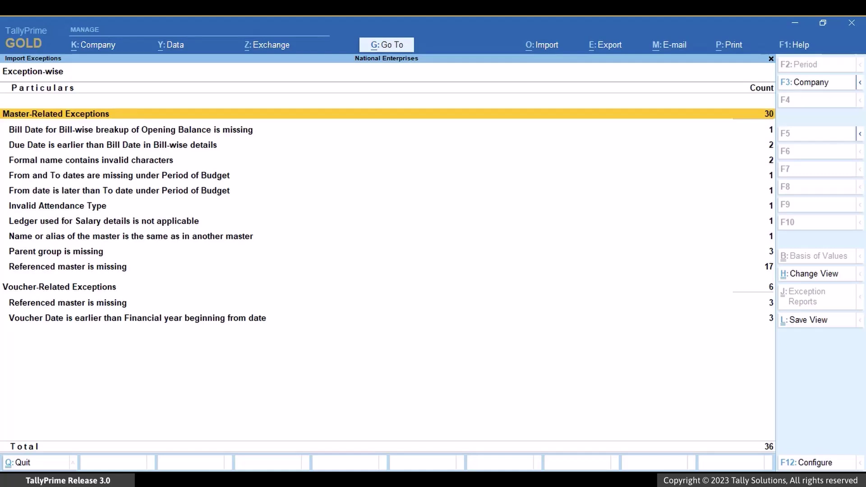
Step: Drill down into the master-related exception "Referenced master is missing"
key("Down")
key("Down")
key("Down")
key("Down")
key("Down")
key("Down")
key("Down")
key("Down")
key("Down")
key("Down")
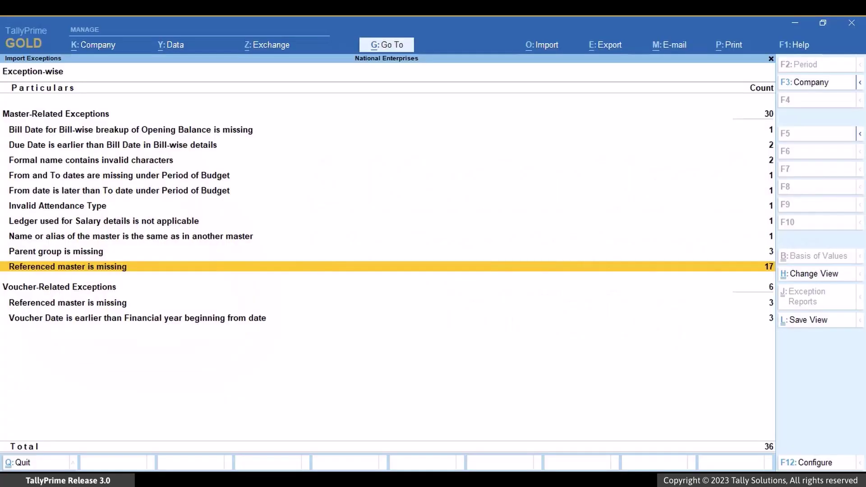
key("Return")
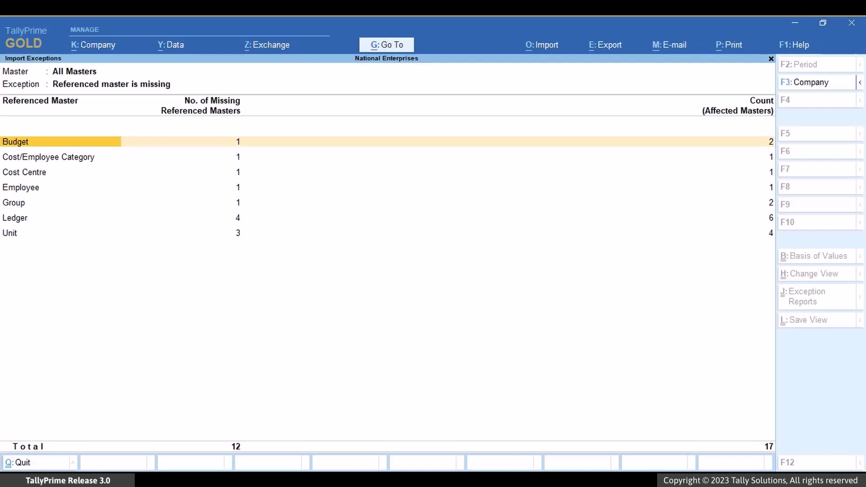
Step: View the names of the missing Unit masters and return to the referenced master summary
key("Down")
key("Down")
key("Down")
key("Down")
key("Down")
key("Down")
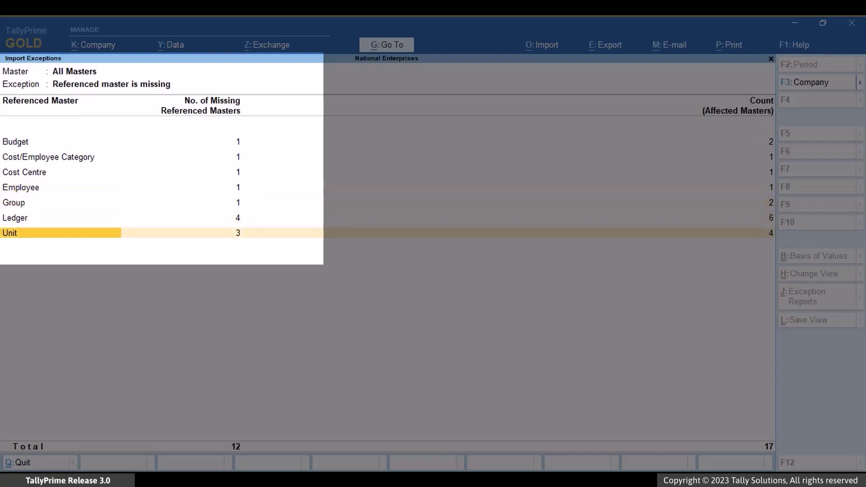
key("Return")
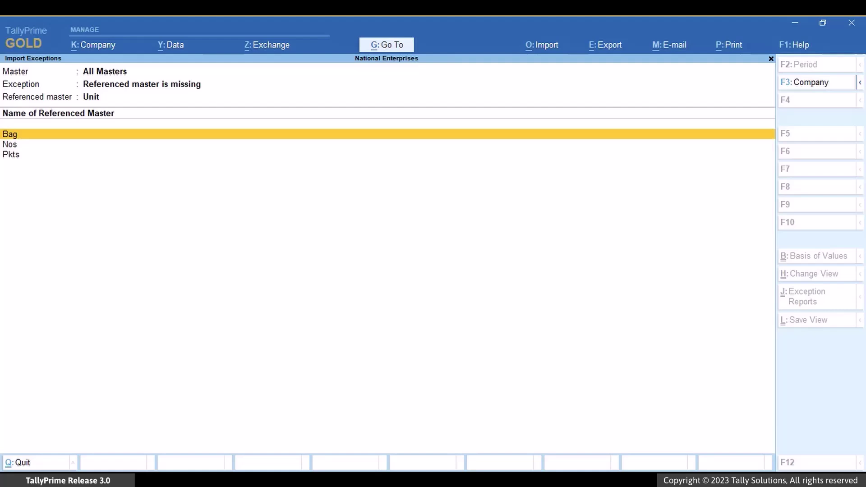
key("Escape")
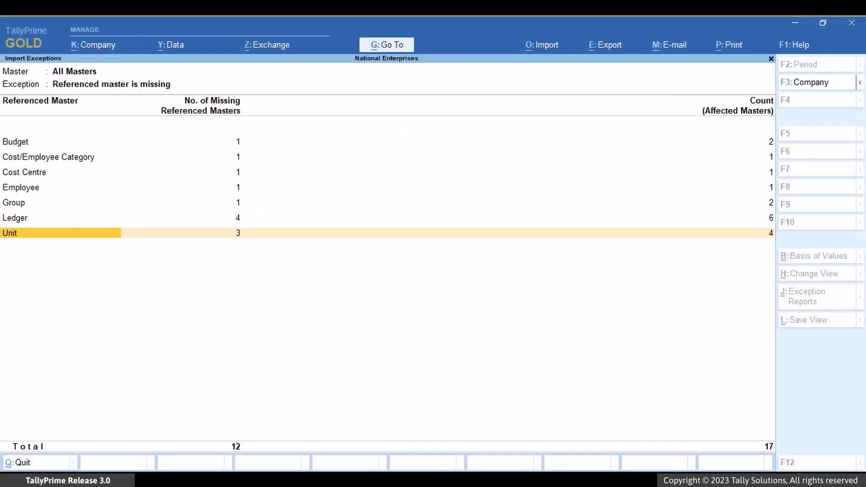
Step: View the masters affected by the missing units and return to the referenced master summary
left_click(697, 233)
key("Return")
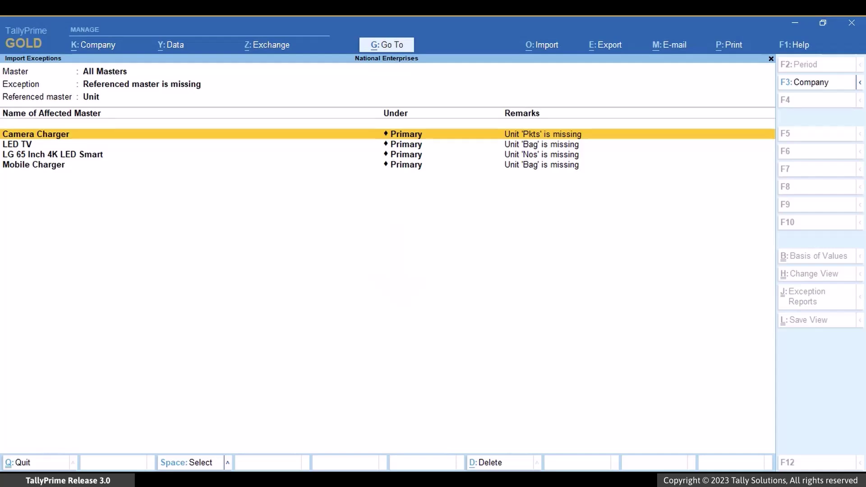
key("Escape")
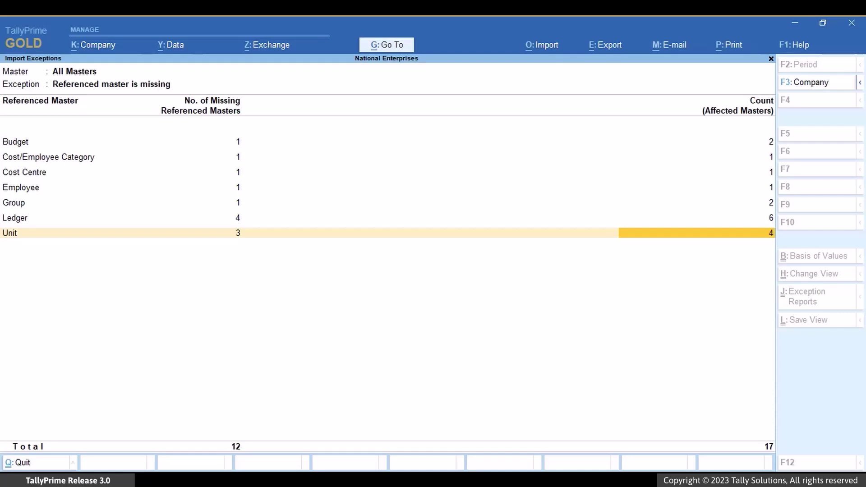
Step: Open the creation form for the missing unit Nos from the list of referenced Unit masters
left_click(181, 233)
left_click(59, 233)
key("Return")
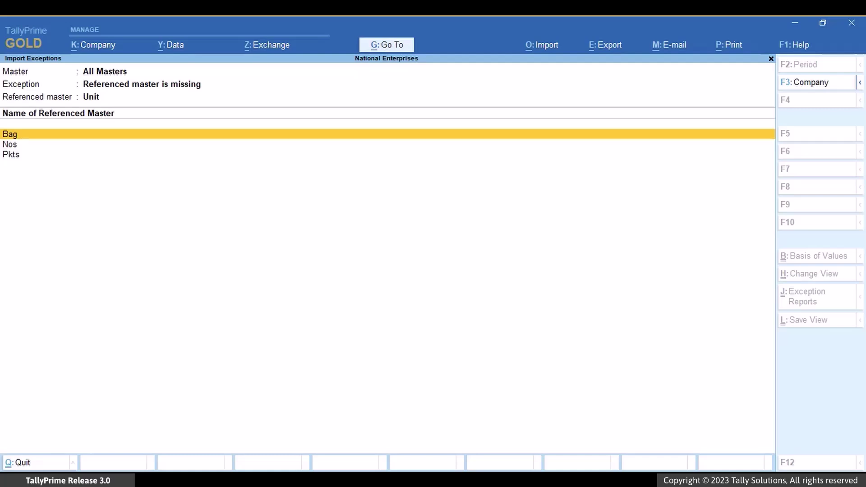
key("Down")
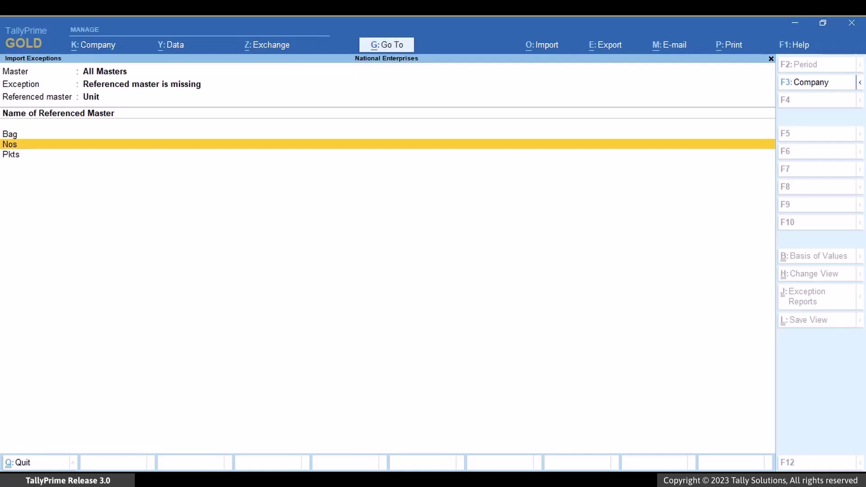
key("Return")
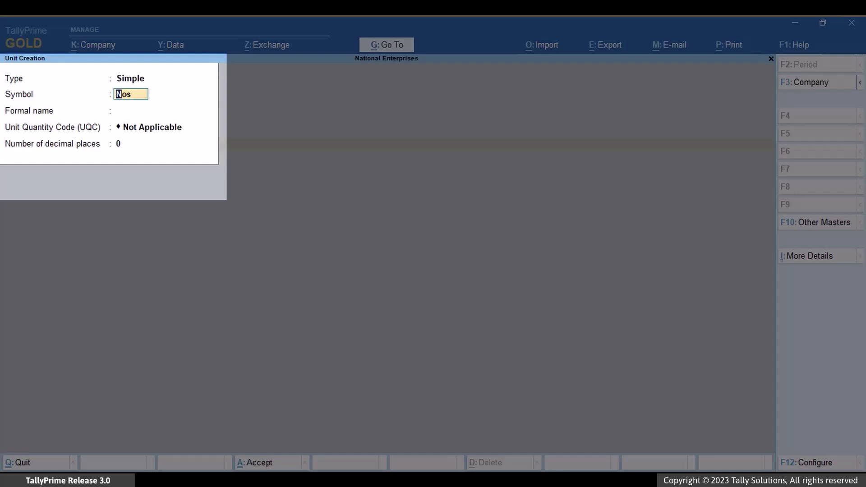
Step: Create the unit Nos with the formal name Numbers and the Unit Quantity Code NOS-NUMBERS
key("Return")
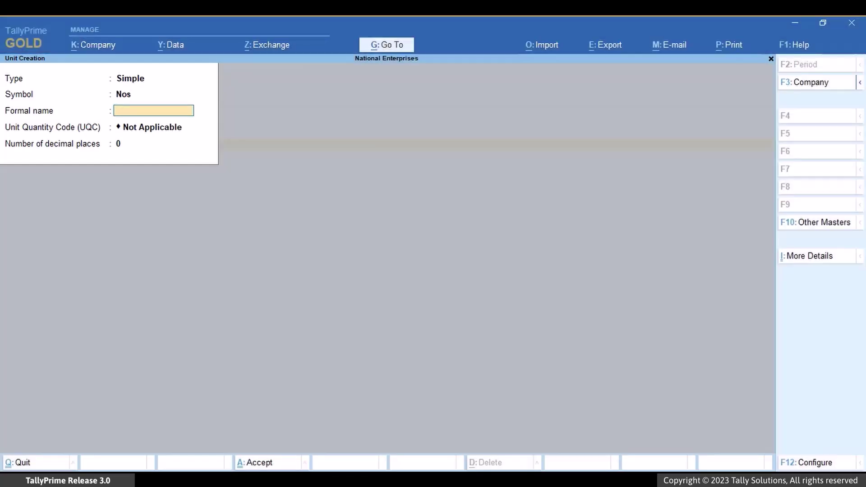
type("Numbers")
key("Return")
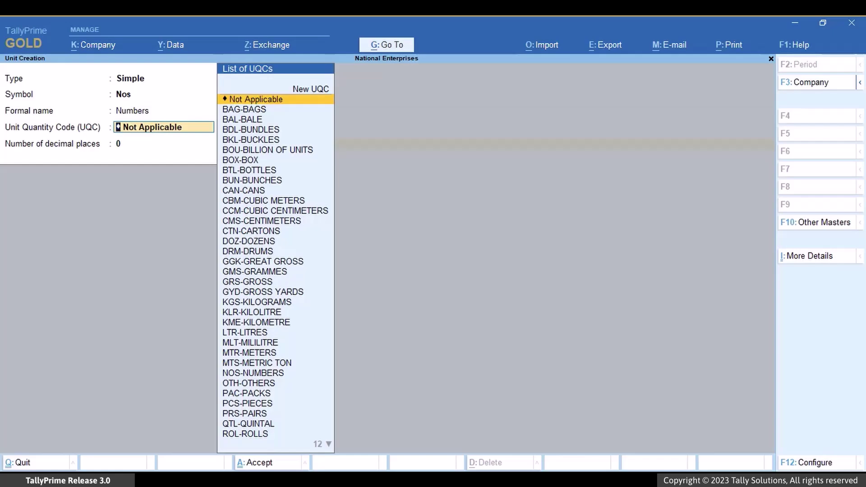
key("Down")
key("Down")
key("Down")
key("Down")
key("Down")
key("Down")
key("Down")
key("Down")
key("Down")
key("Down")
key("Down")
key("Down")
key("Down")
key("Down")
key("Down")
key("Down")
key("Down")
key("Down")
key("Down")
key("Down")
key("Down")
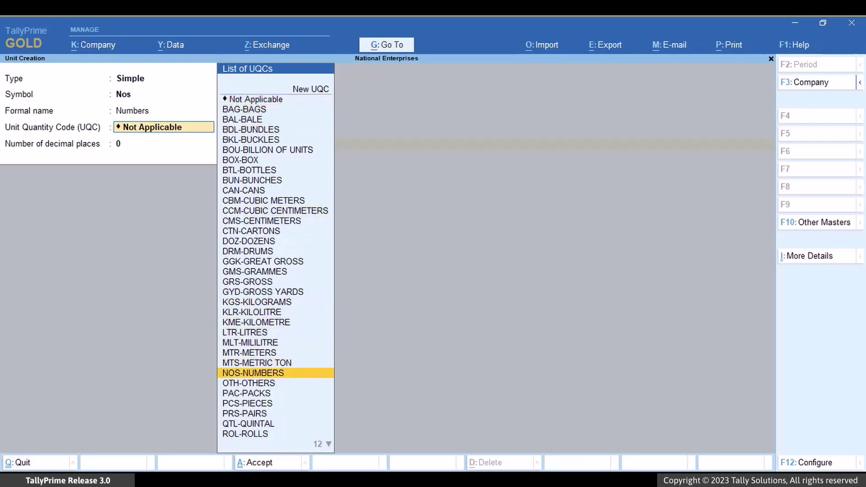
key("Return")
key("ctrl+a")
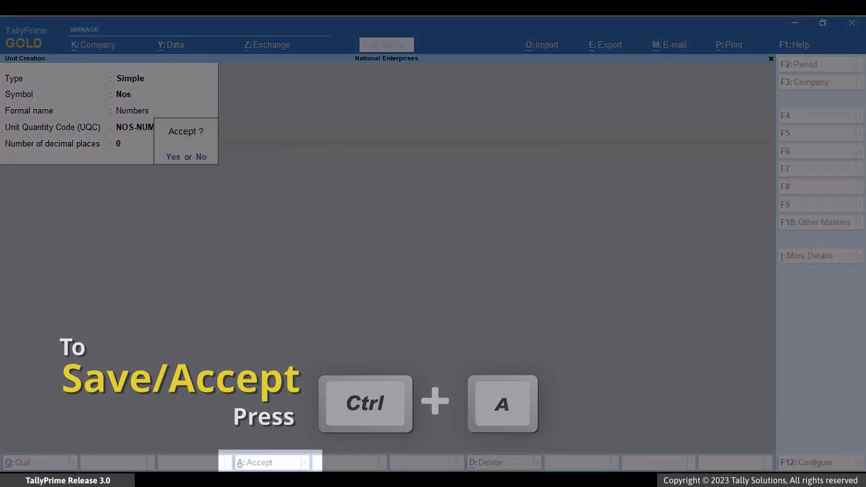
key("Return")
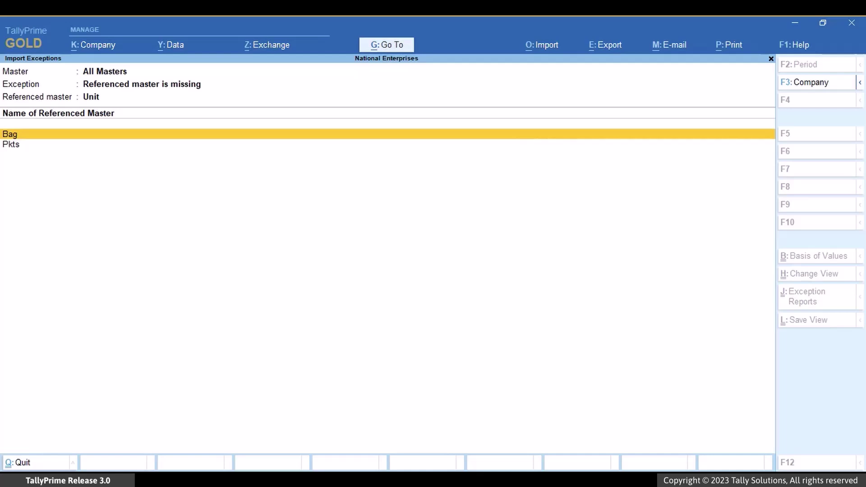
Step: Return to the exception-wise list and drill down to the Currency masters under "Formal name contains invalid characters"
key("Escape")
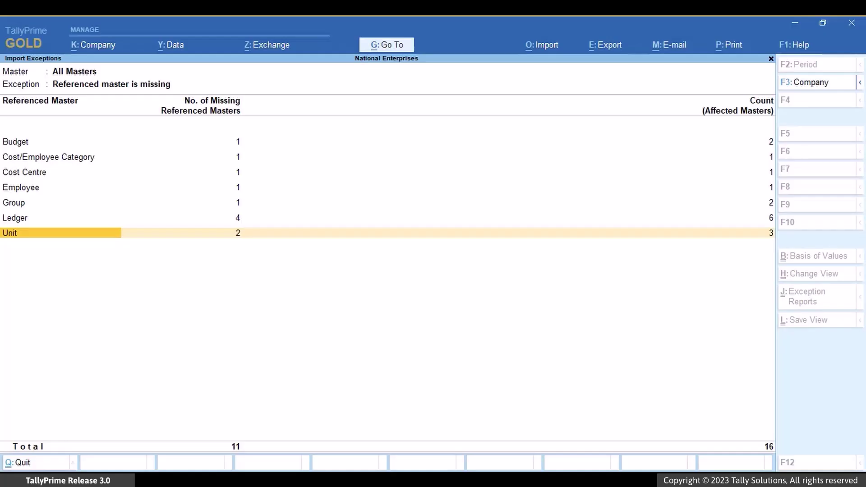
key("Escape")
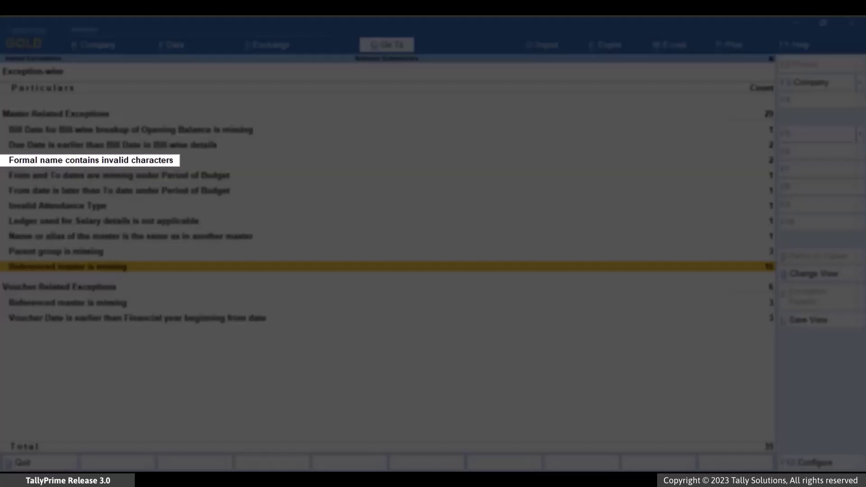
key("Up")
key("Up")
key("Up")
key("Up")
key("Up")
key("Up")
key("Up")
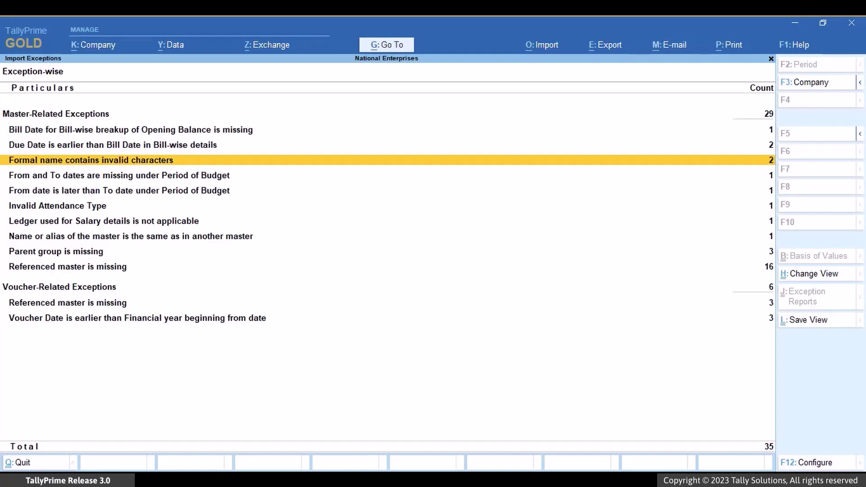
key("Return")
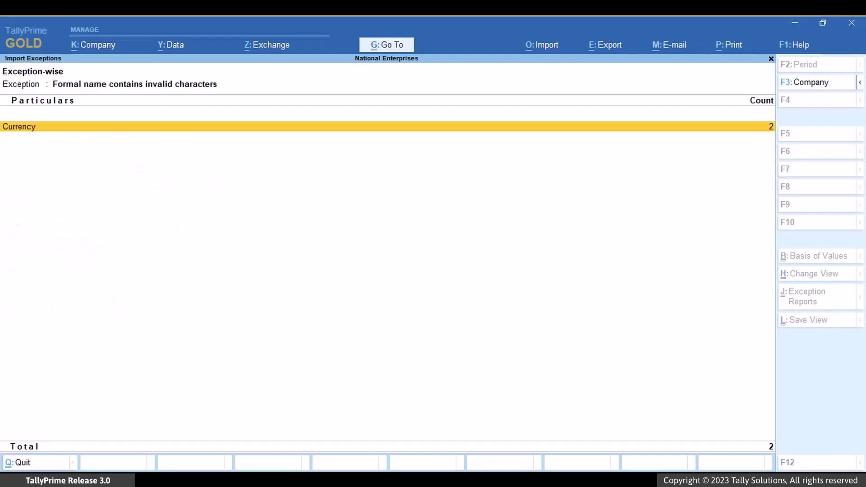
key("Return")
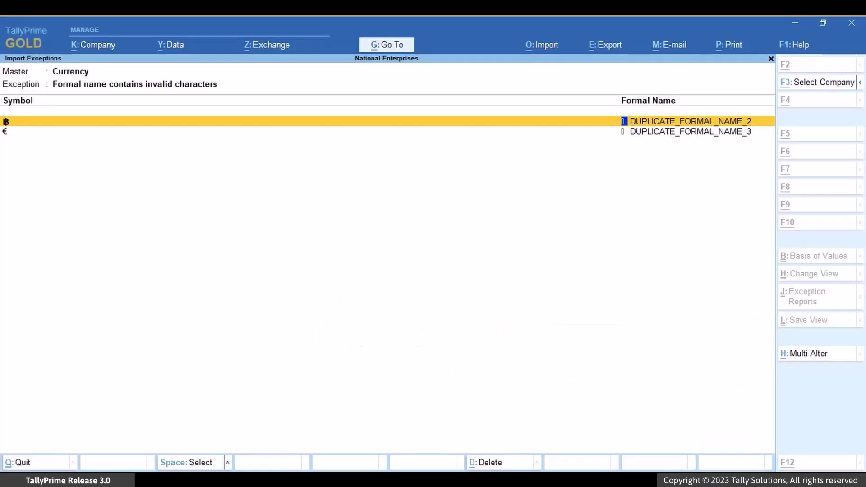
Step: Set the formal names of the currencies to Bitcoin for ฿ and Euro for €, and save the changes
key("alt+h")
type("Bitcoin")
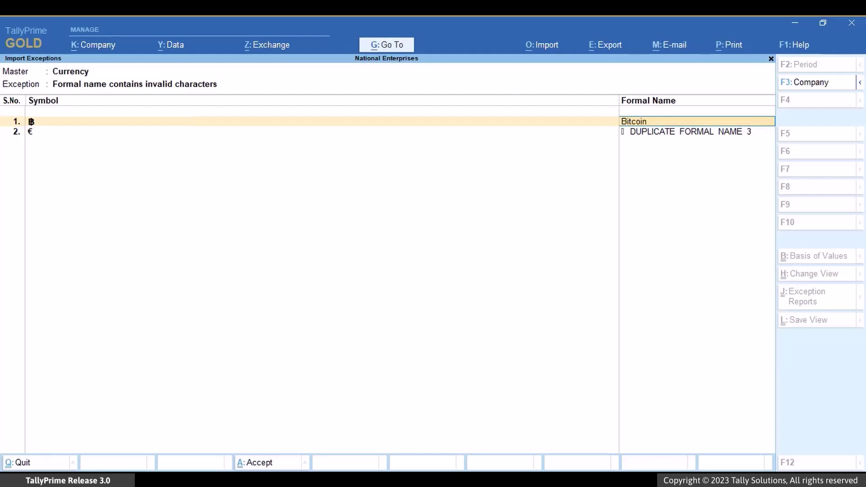
key("Return")
type("Euro")
key("ctrl+a")
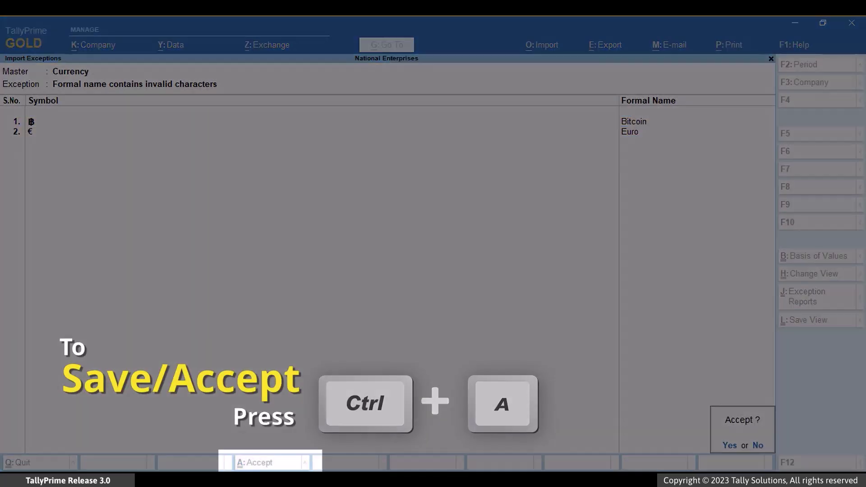
key("y")
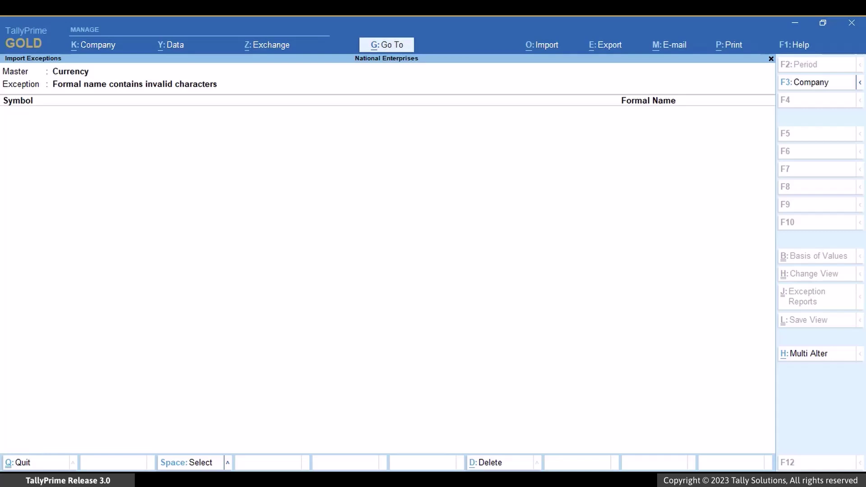
Step: Drill down to the Ledger masters under "Parent group is missing" and view the groups offered for updating their parent group
key("Escape")
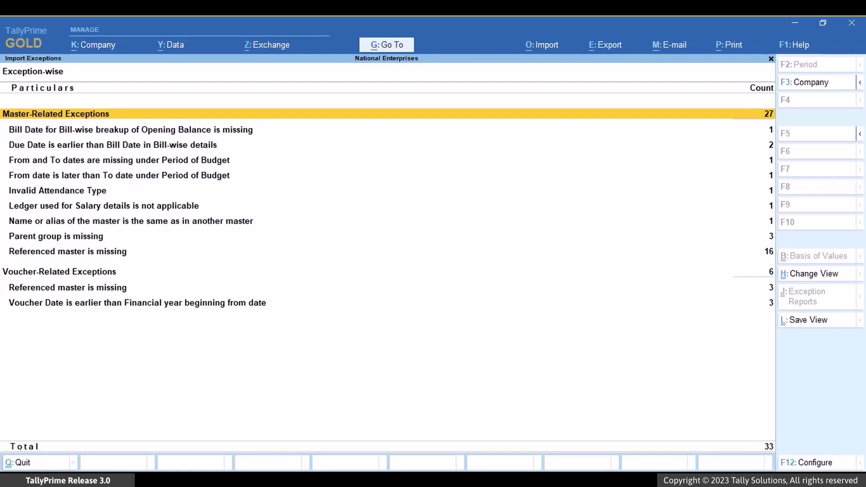
key("Down")
key("Down")
key("Down")
key("Down")
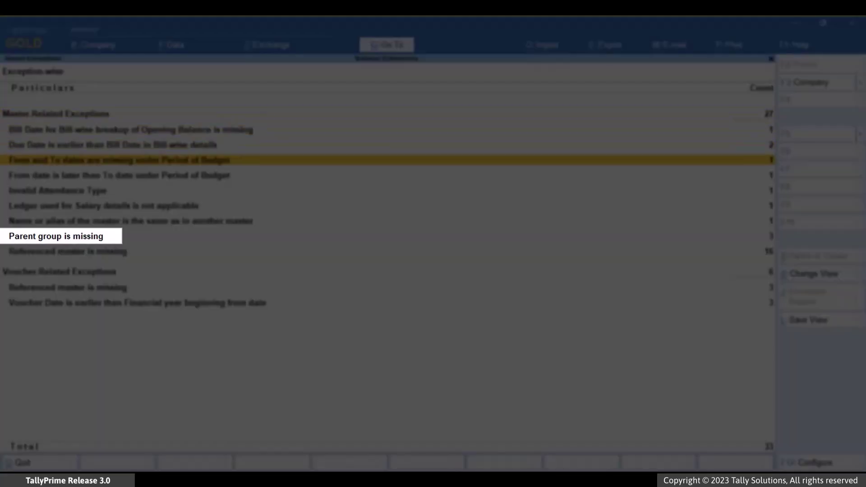
key("Down")
key("Down")
key("Down")
key("Down")
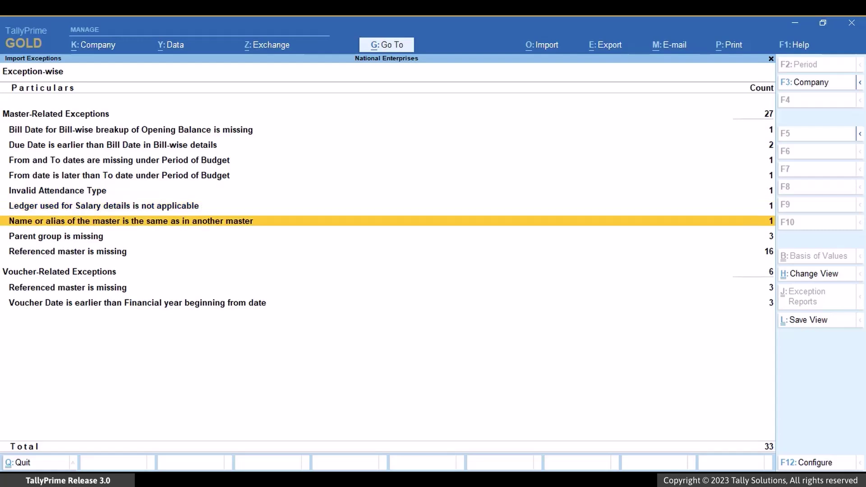
key("Return")
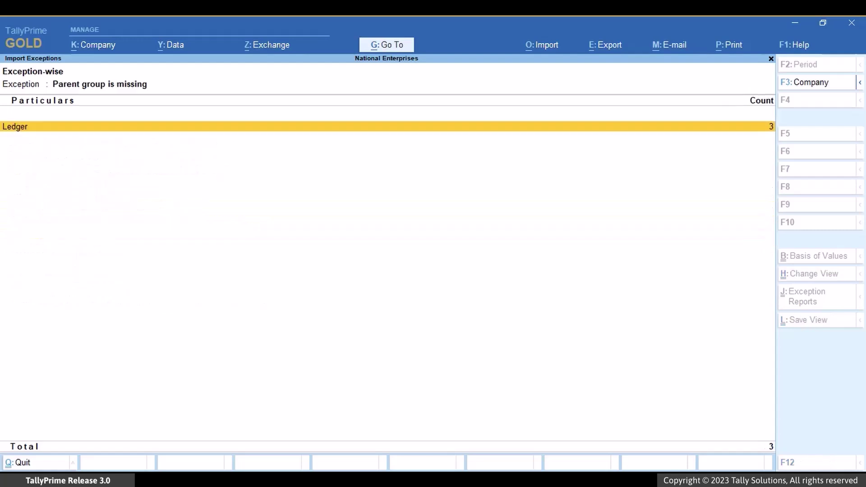
key("Return")
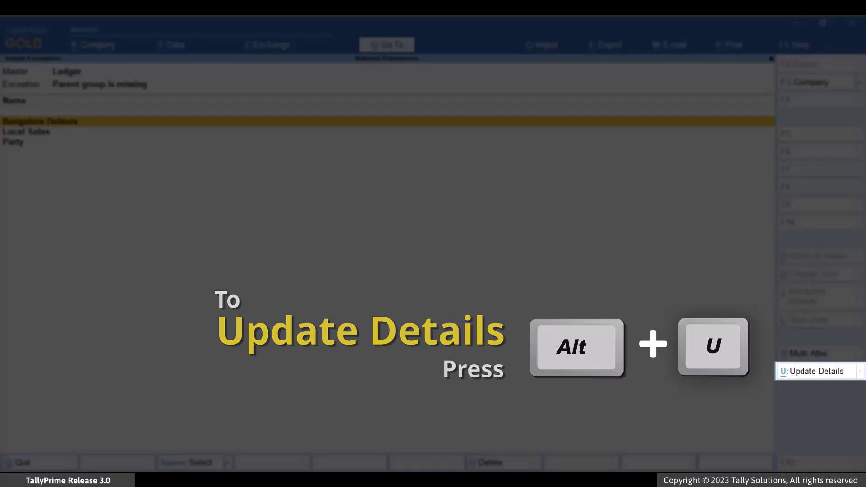
key("alt+u")
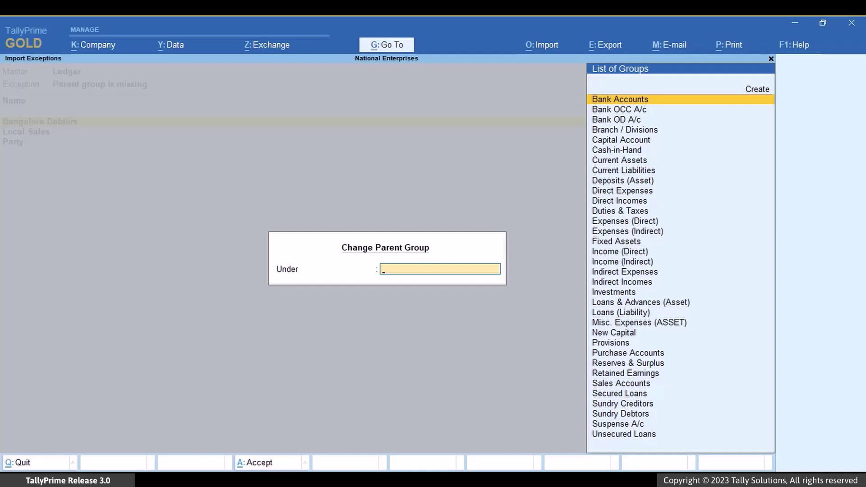
key("Escape")
Step: Place the ledger Bangalore Debtors under the group Sundry Debtors and save it
key("Return")
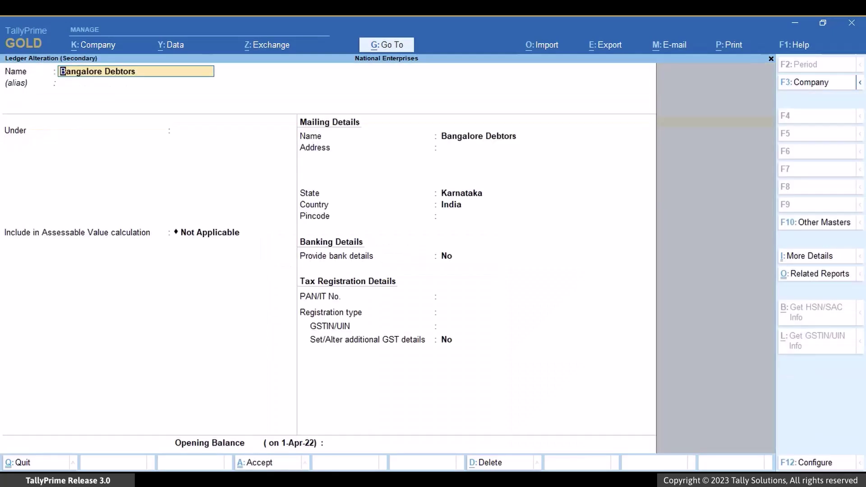
key("Return")
key("Return")
type("sun")
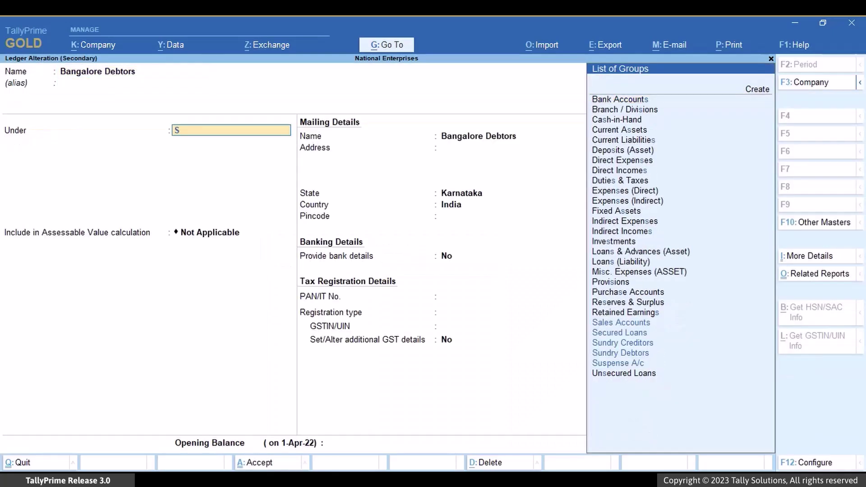
key("Down")
key("Return")
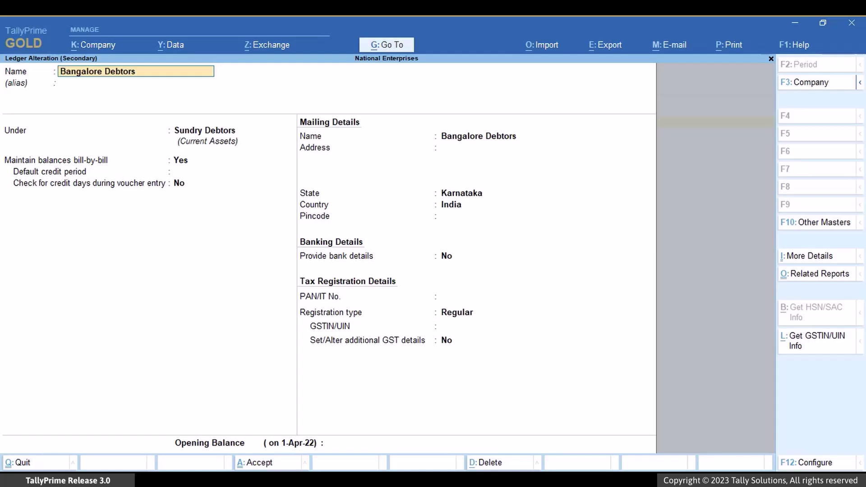
key("ctrl+a")
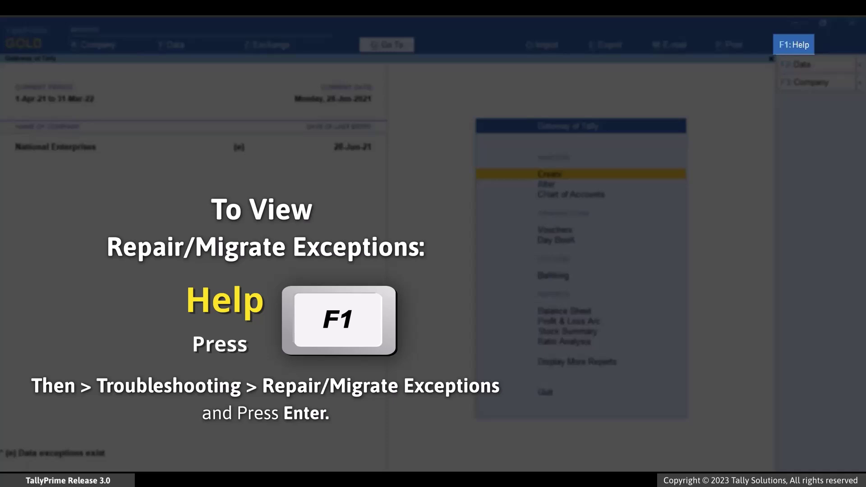
Step: View the Repair/Migrate Exceptions report of the company from the troubleshooting options
key("F1")
key("Down")
key("Down")
key("Down")
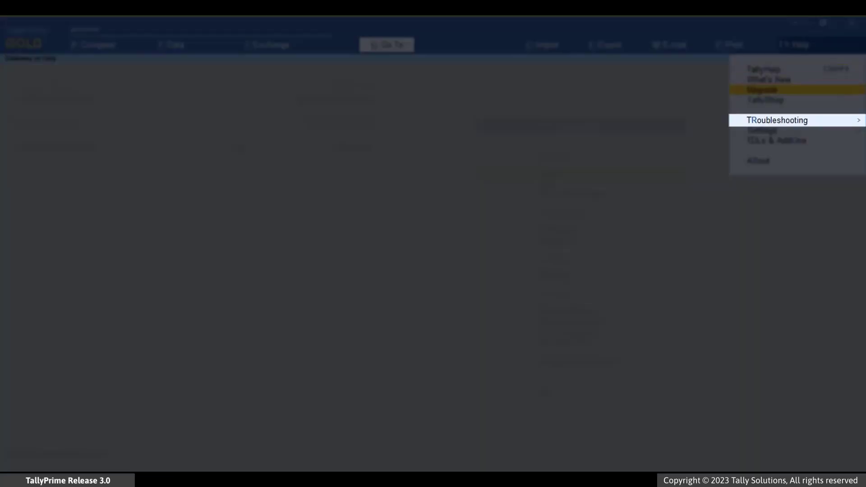
key("Down")
key("Return")
key("Down")
key("Down")
key("Down")
key("Down")
key("Down")
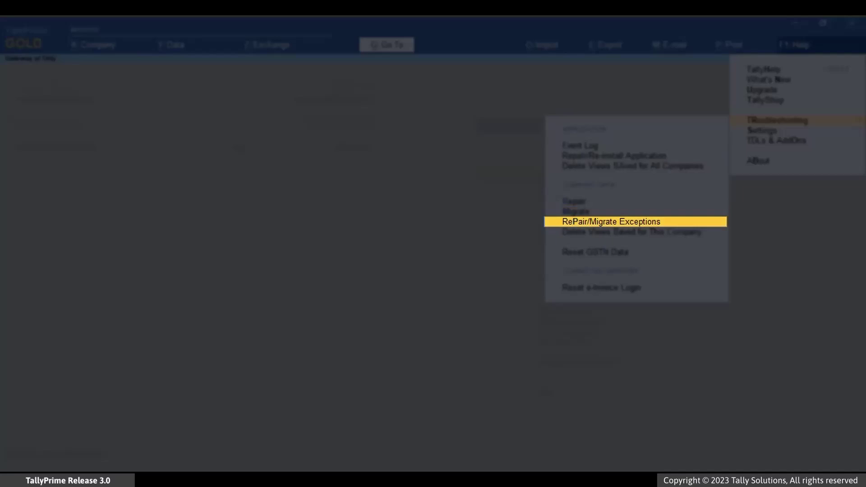
key("Return")
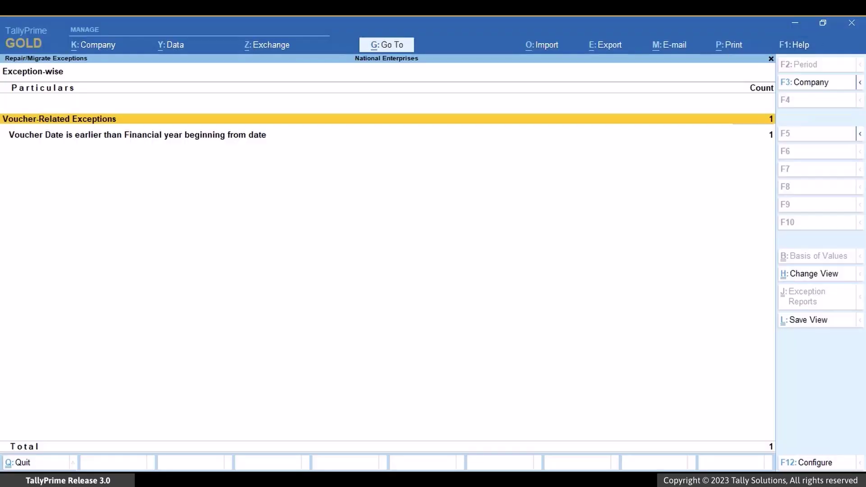
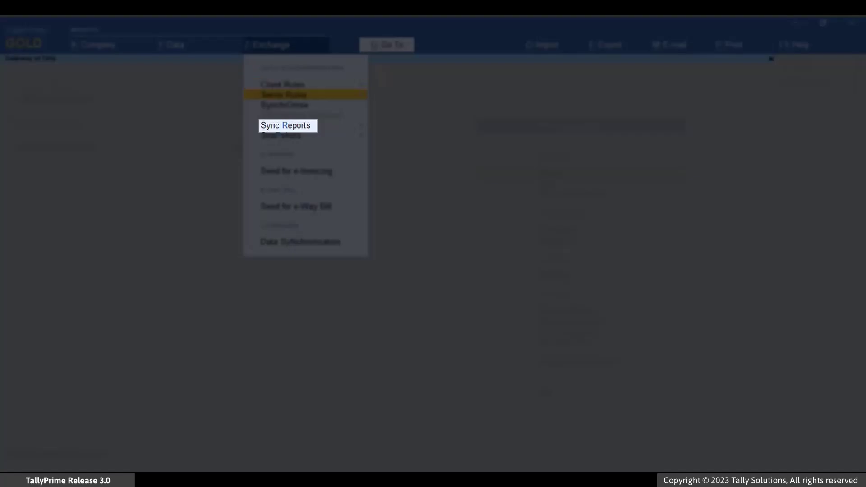
Step: View the Sync Exceptions report from the company's synchronisation reports
key("Return")
key("Down")
key("Down")
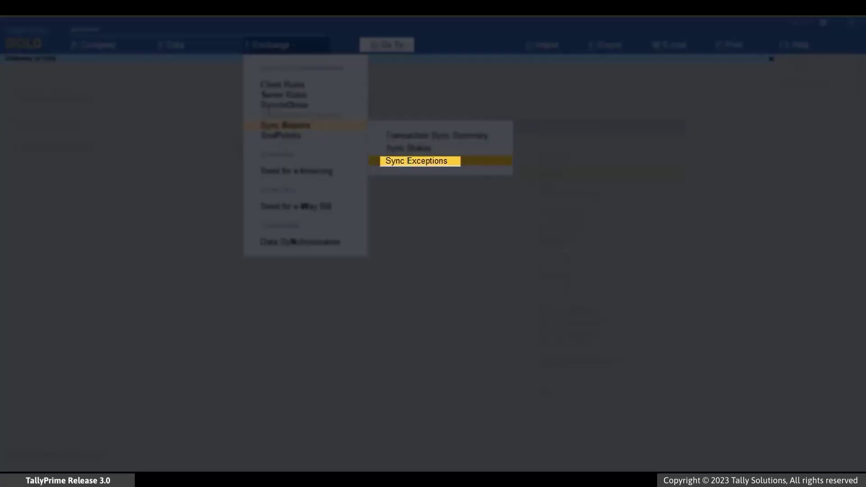
key("Return")
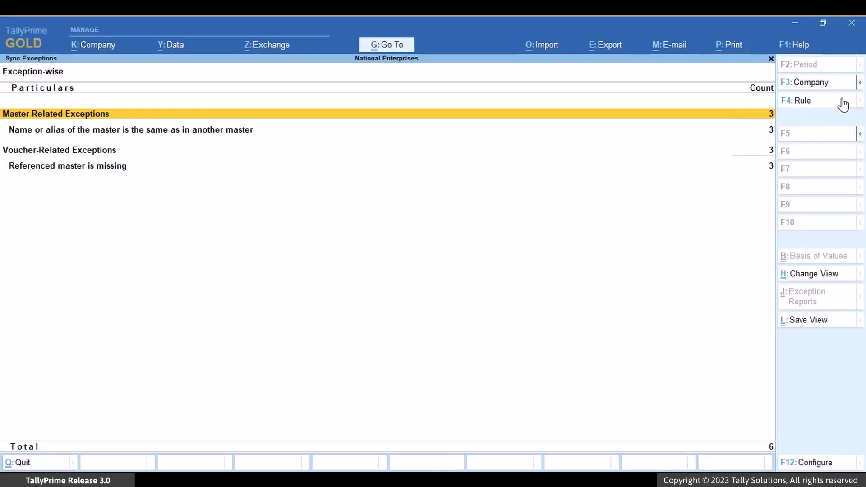
Step: Filter the sync exceptions by the rule type Master Rule and the rule Master Rule (Bangalore), and leave the report
left_click(842, 103)
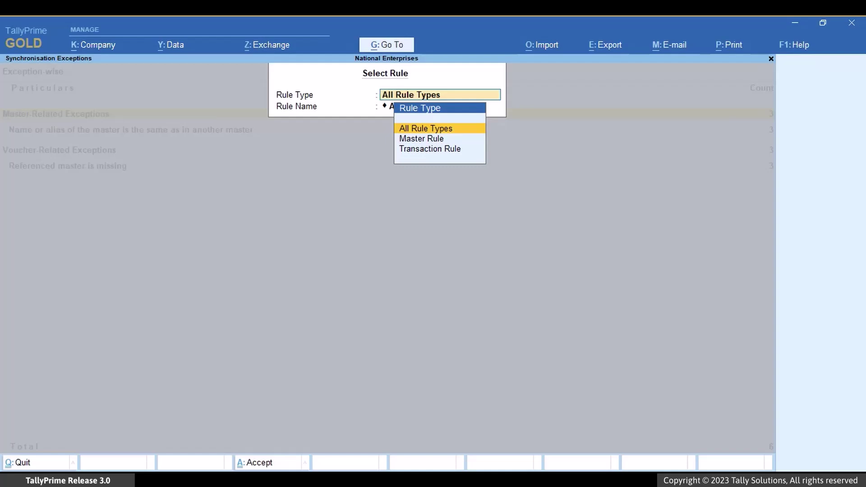
key("Down")
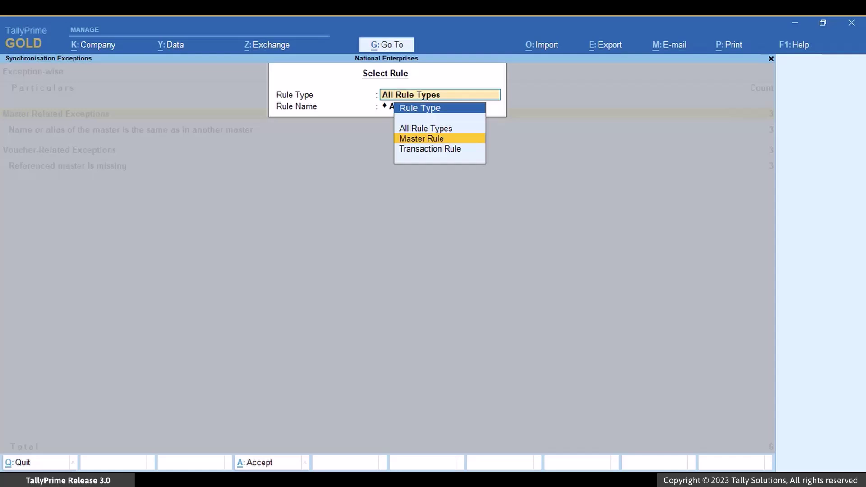
key("Return")
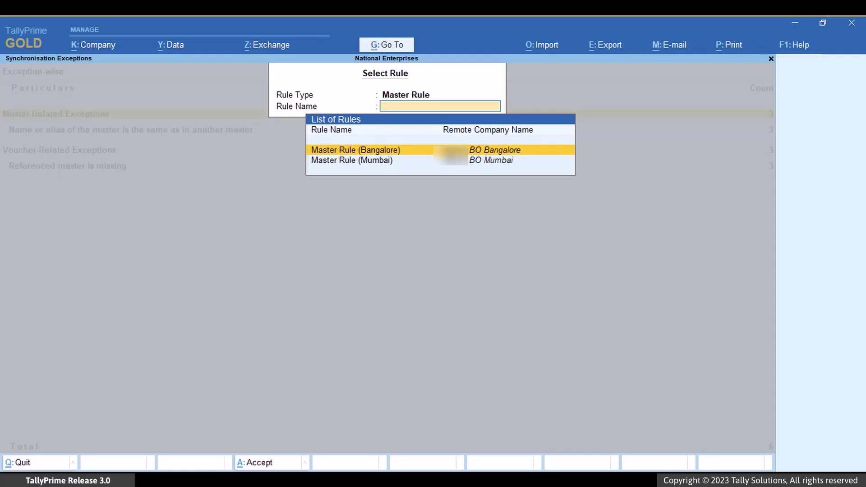
key("Down")
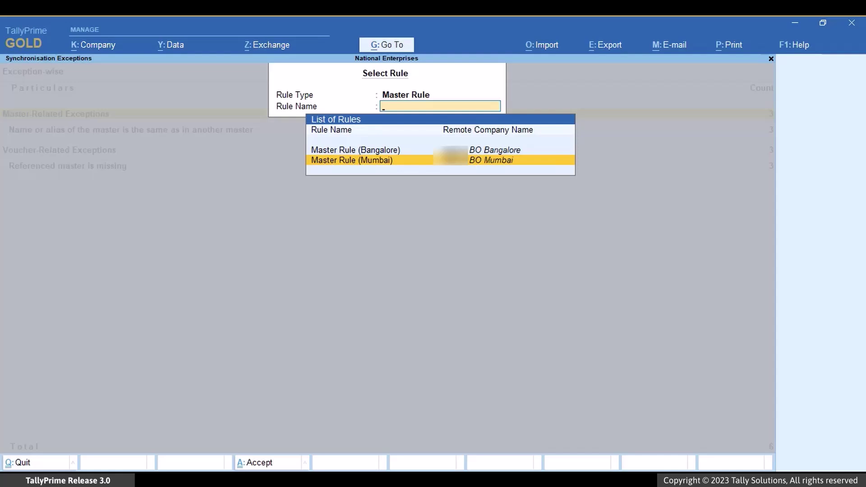
key("Up")
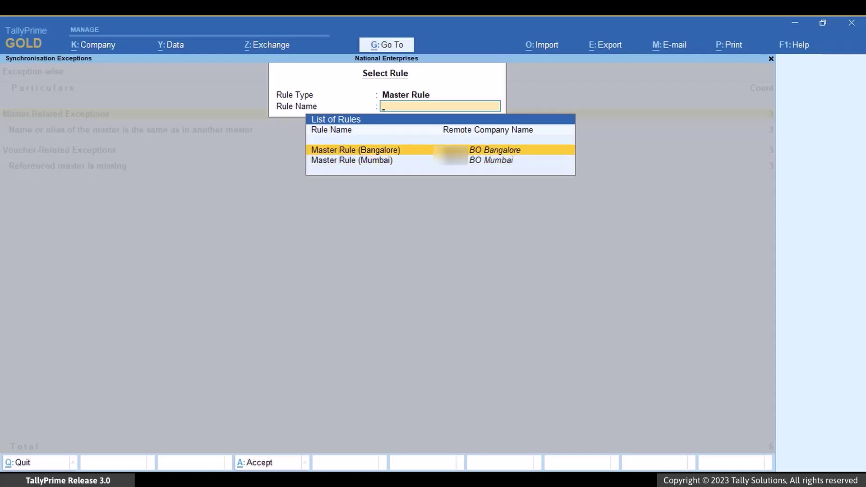
key("Return")
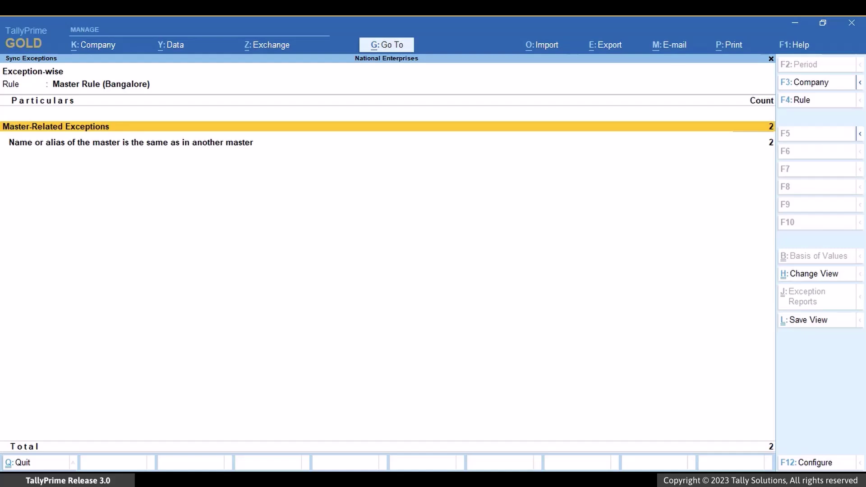
key("Escape")
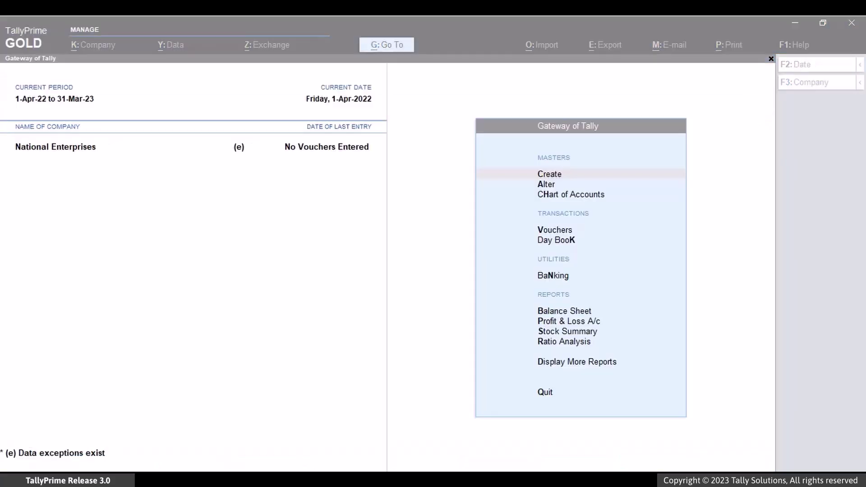